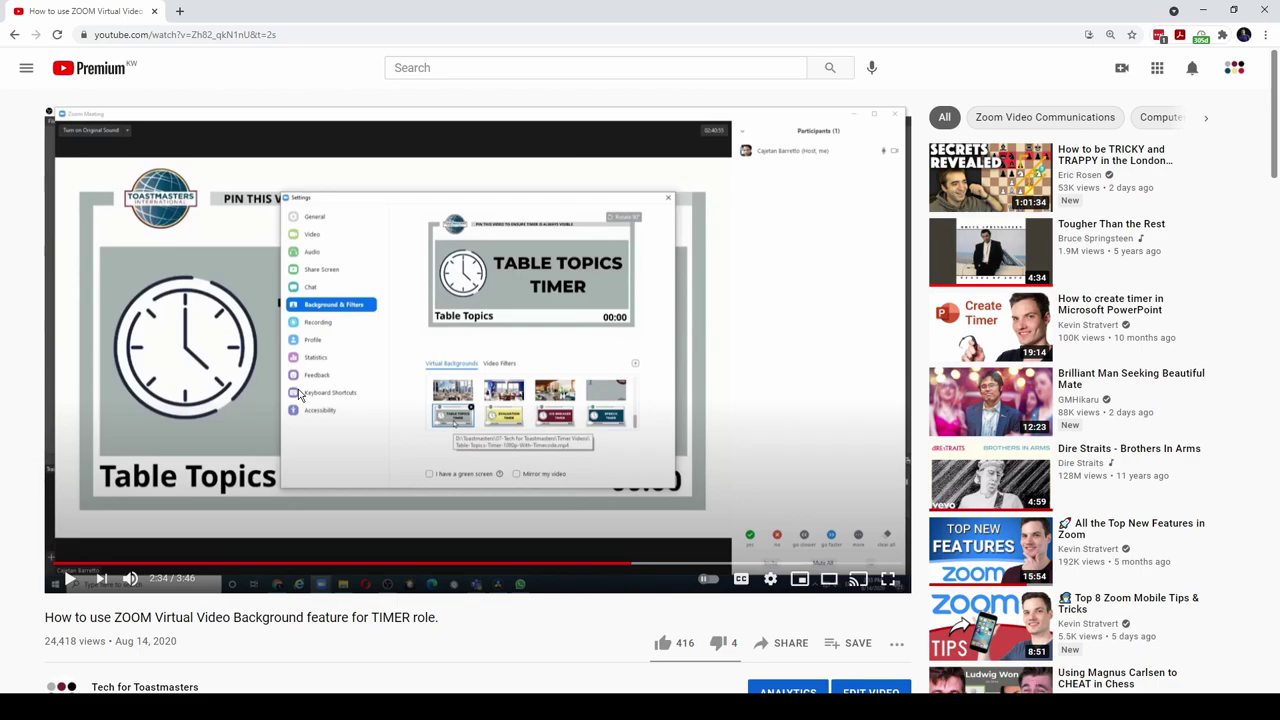
Highlight the first drive download link in the description and the comment requesting a 15-second timer.
scroll(298, 393, down, 2)
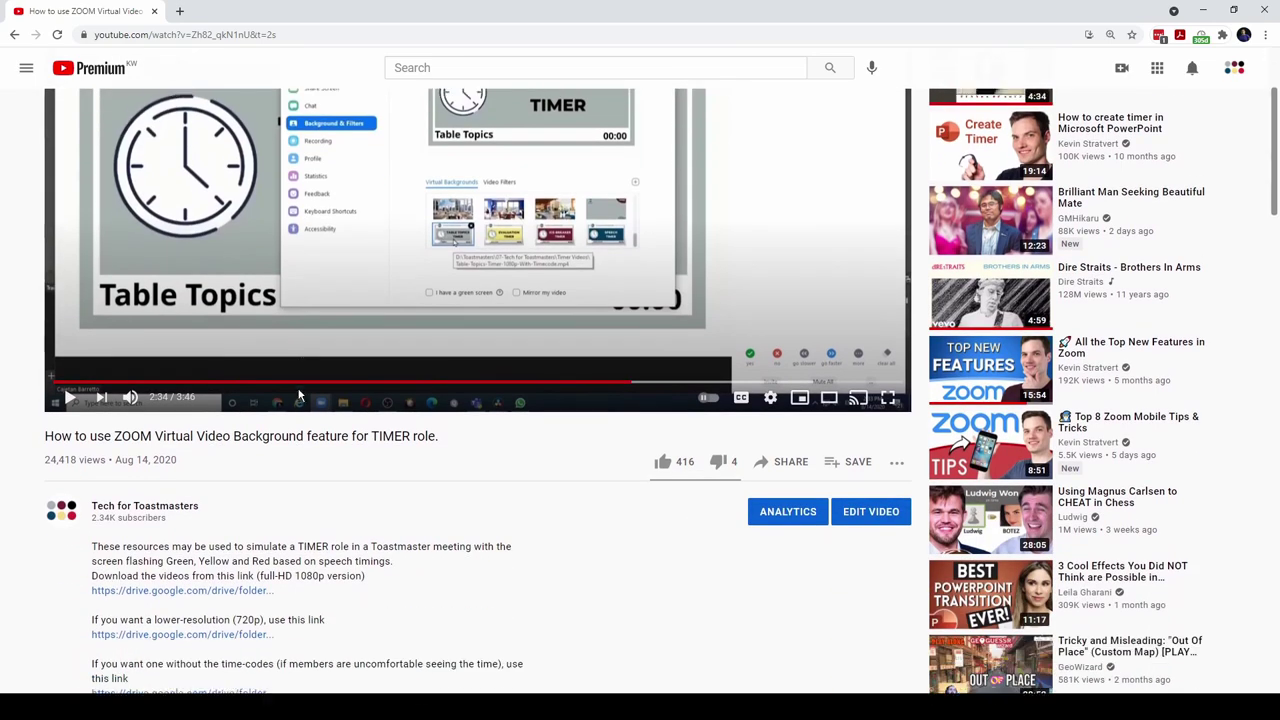
scroll(298, 393, down, 1)
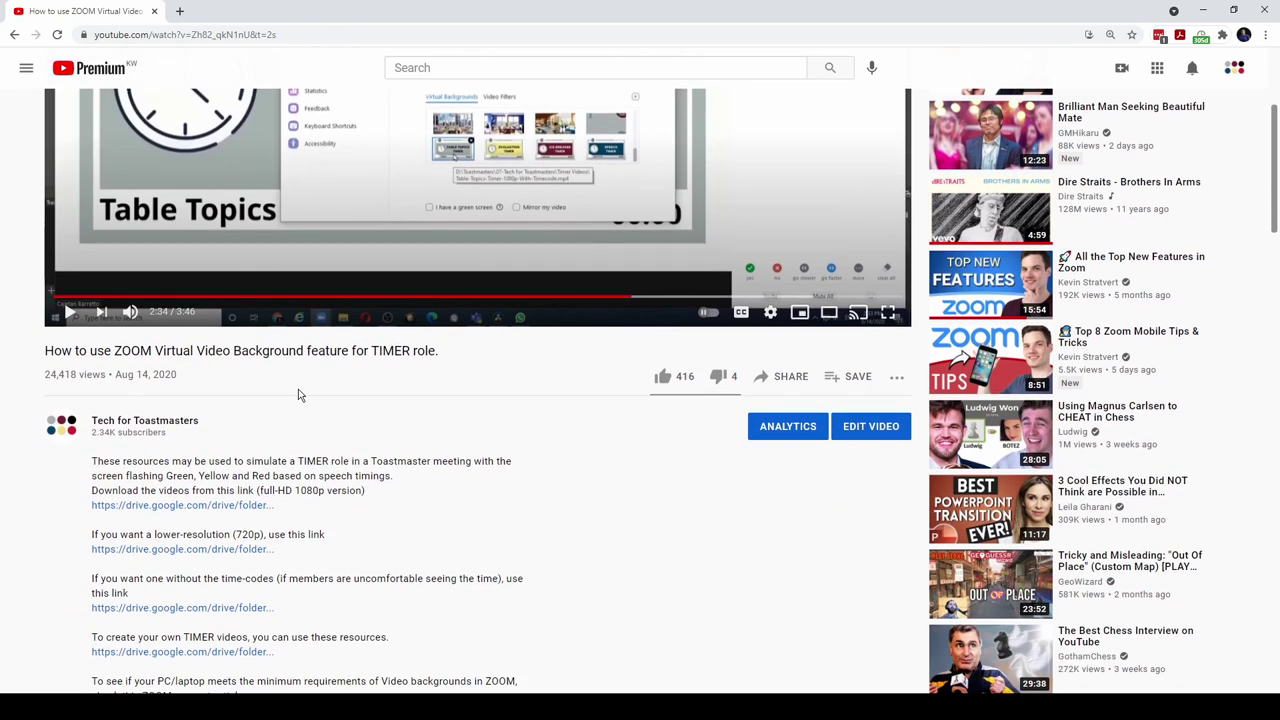
scroll(293, 409, down, 1)
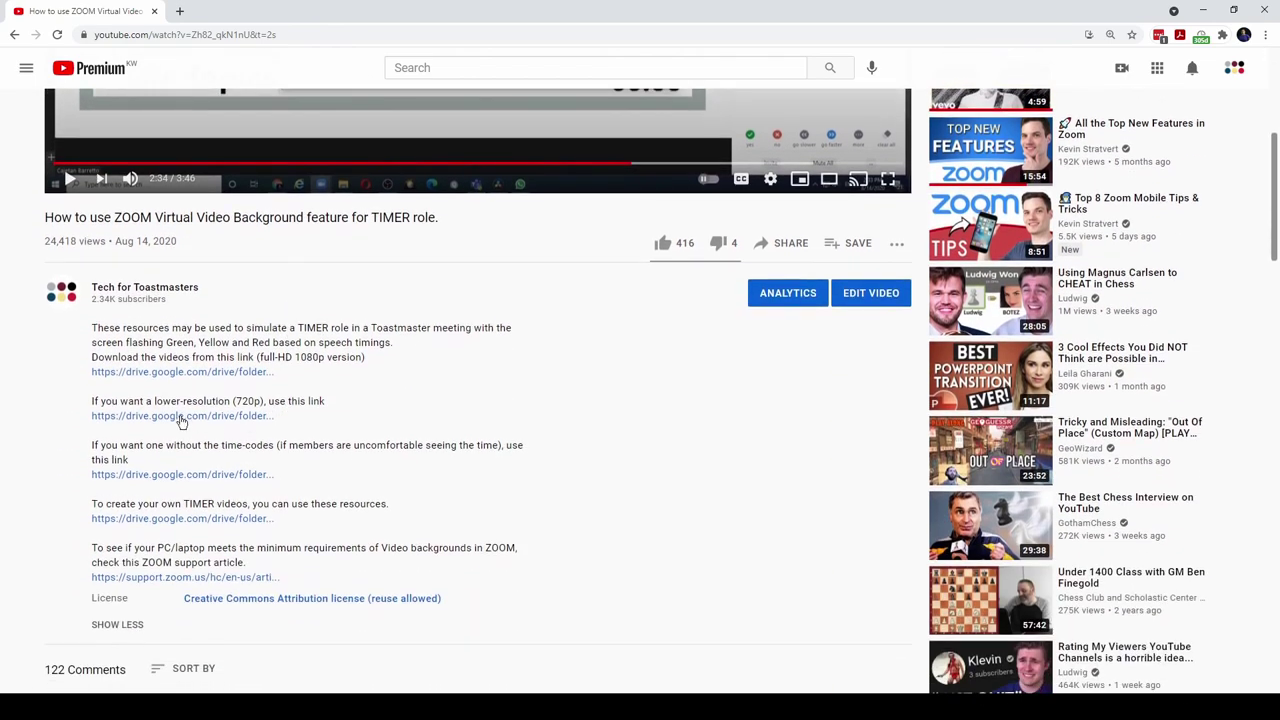
drag(91, 372, 274, 372)
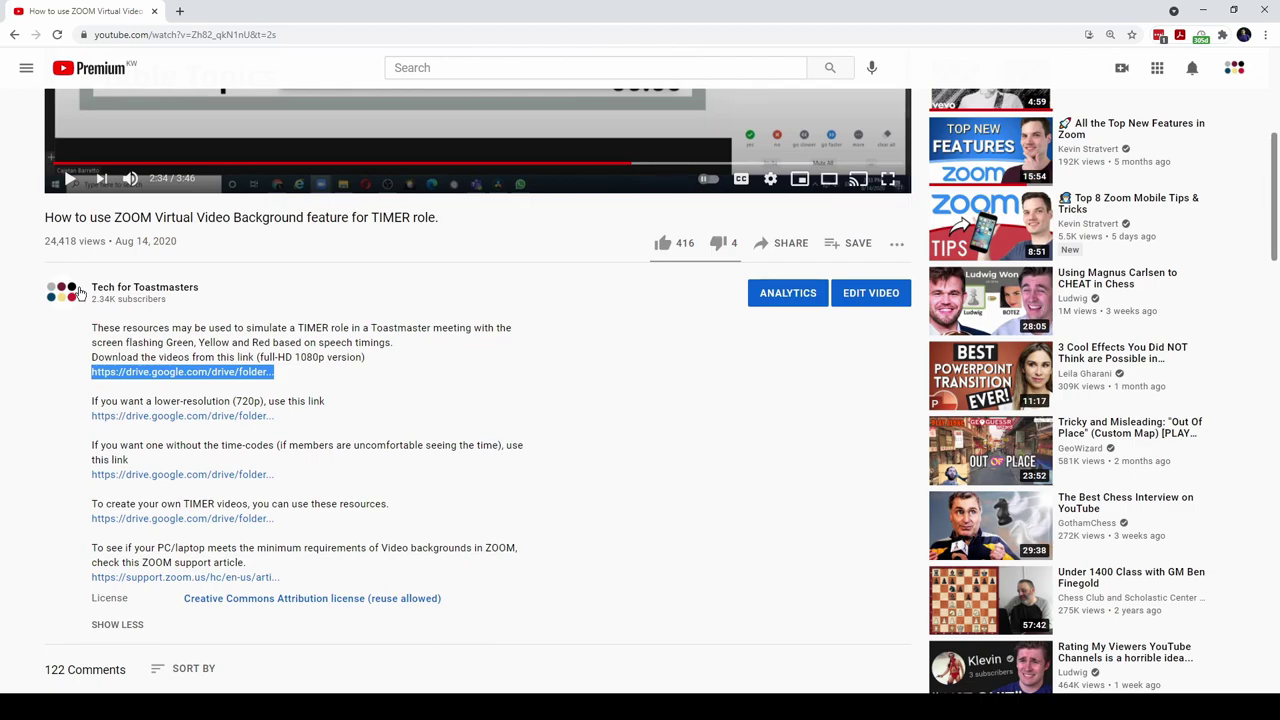
scroll(79, 291, down, 2)
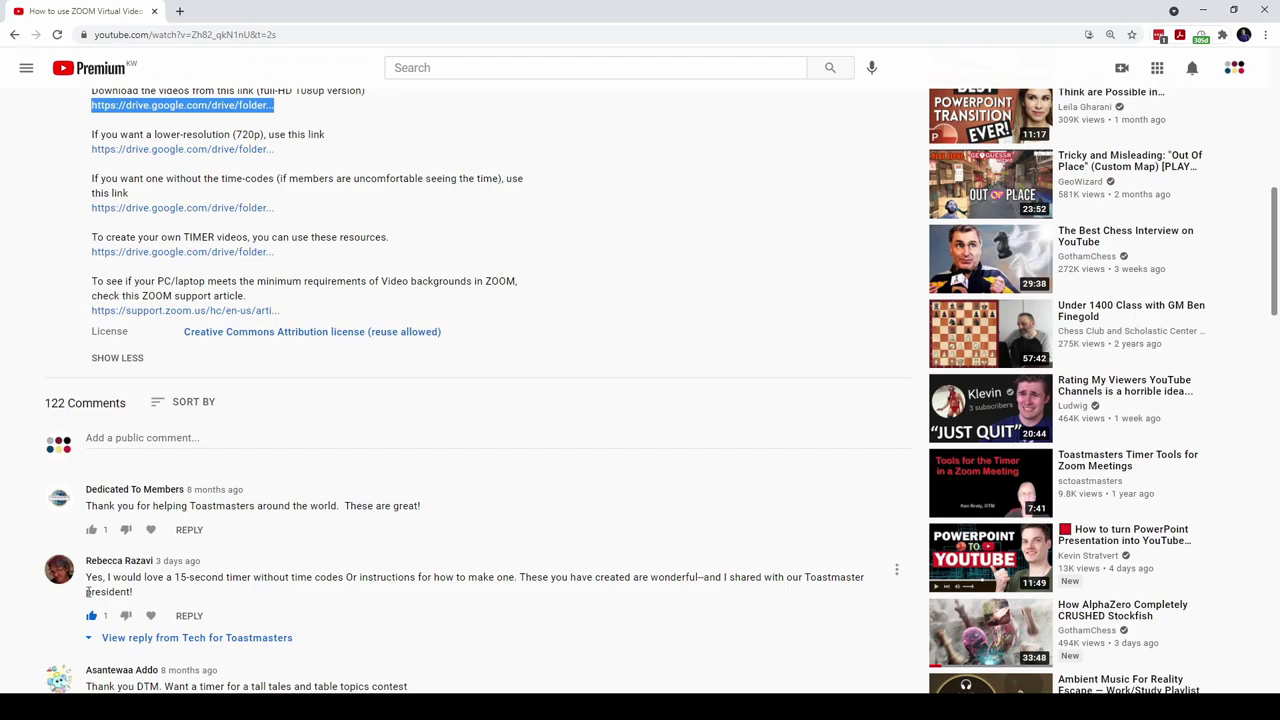
drag(86, 578, 152, 594)
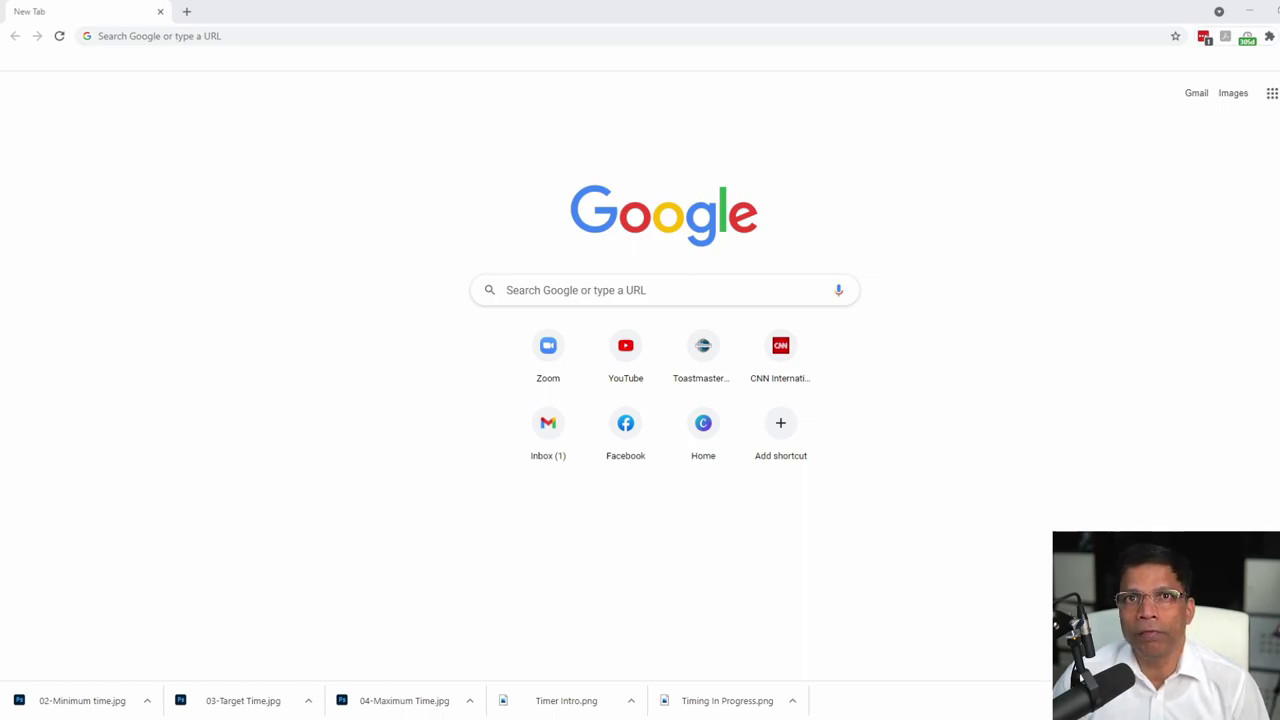
key(ctrl+l)
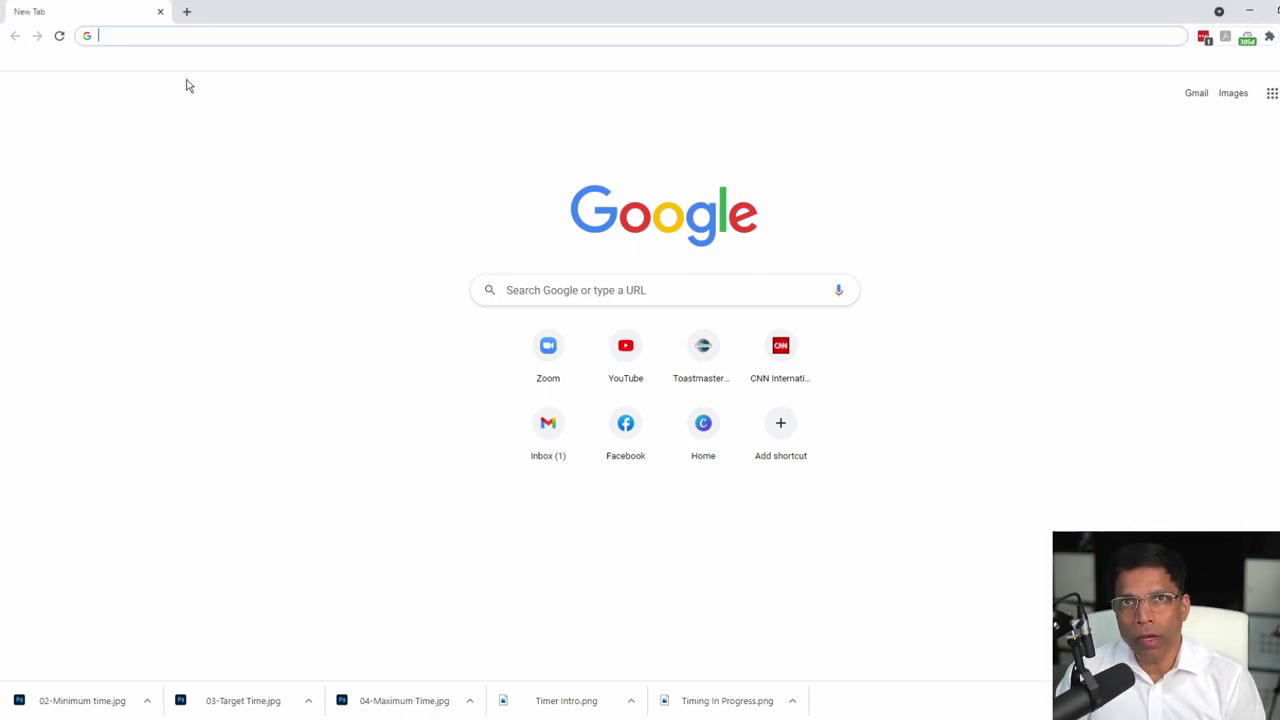
text(www.canva.com)
key(Return)
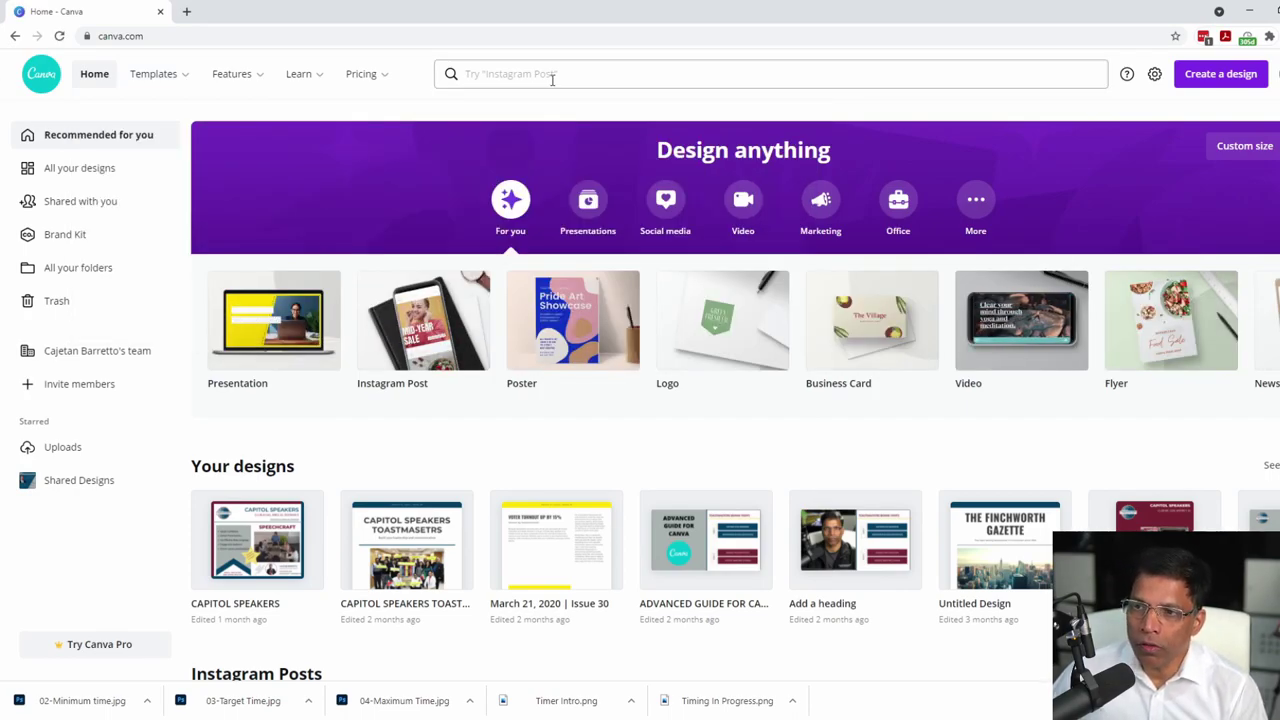
Create a custom-size design of 1280 width and 720 height.
click(1240, 77)
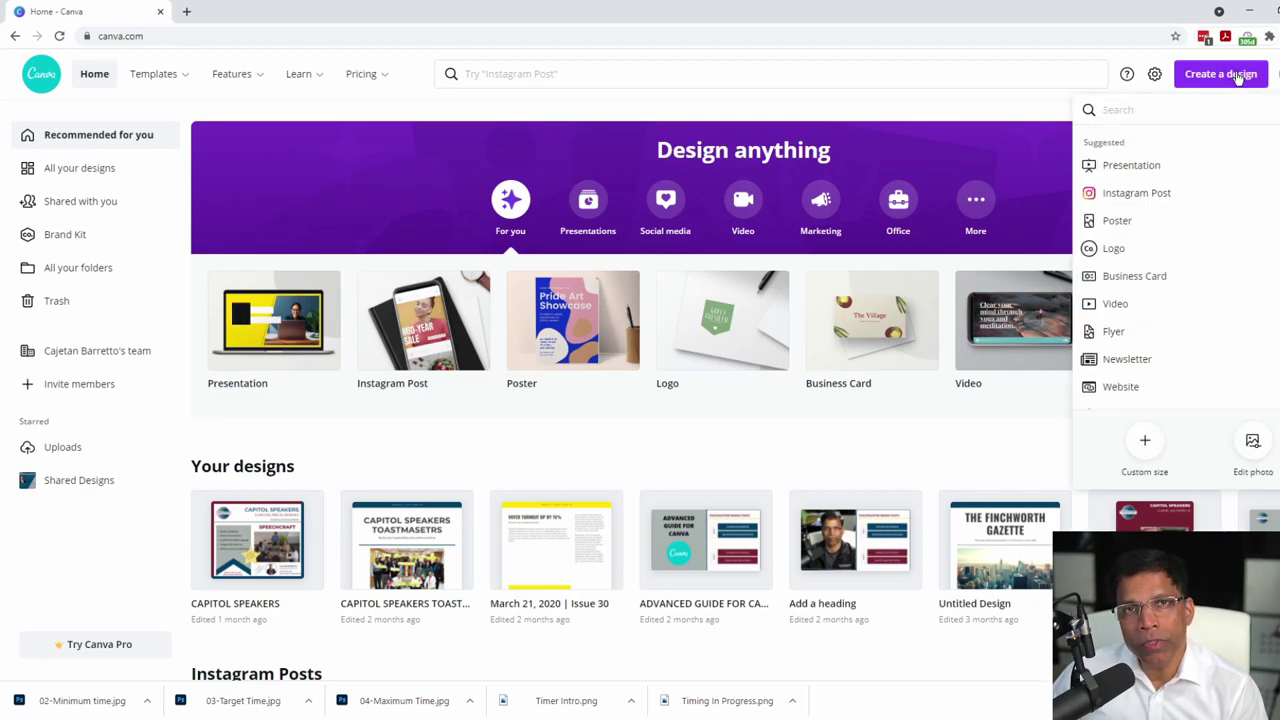
click(1142, 452)
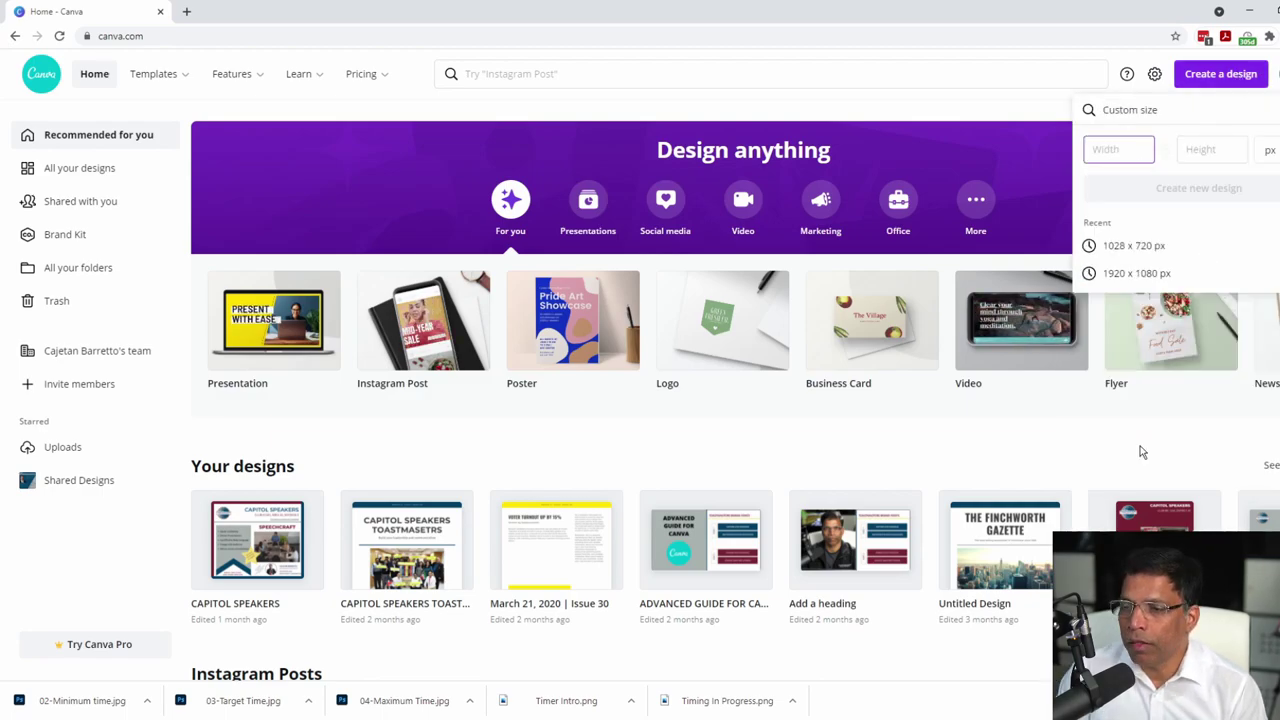
text(1280)
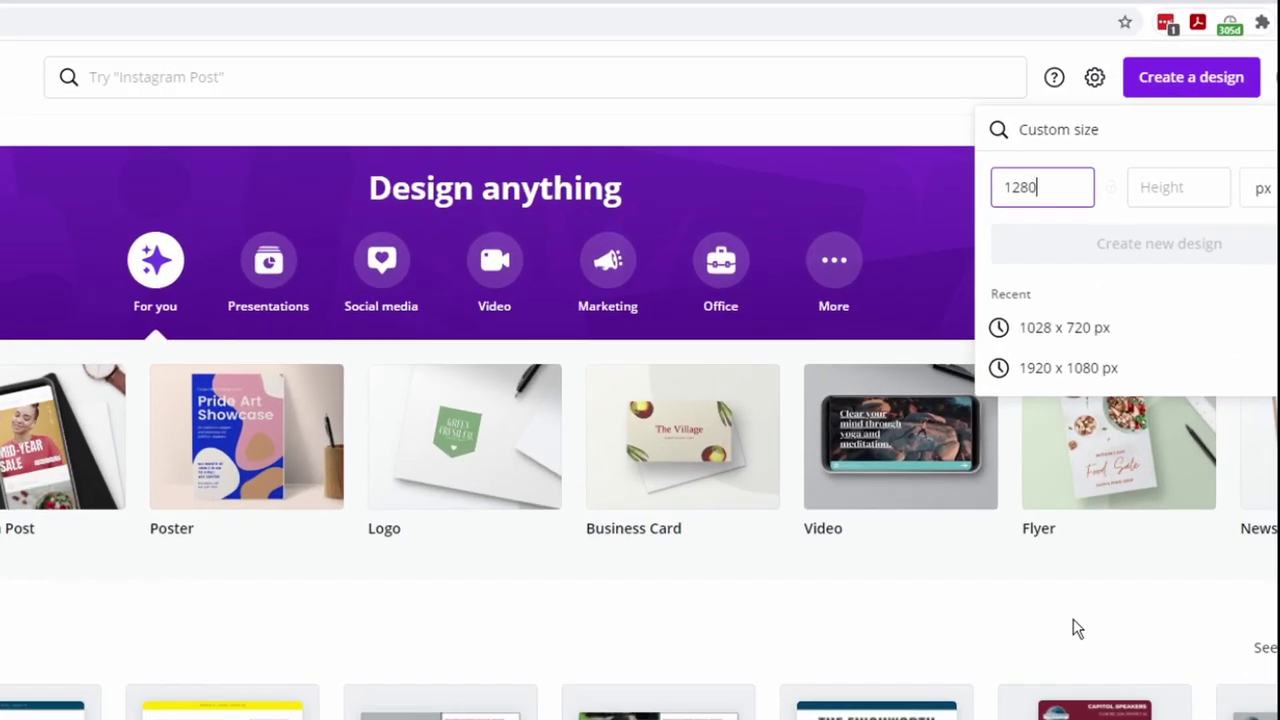
key(Tab)
text(720)
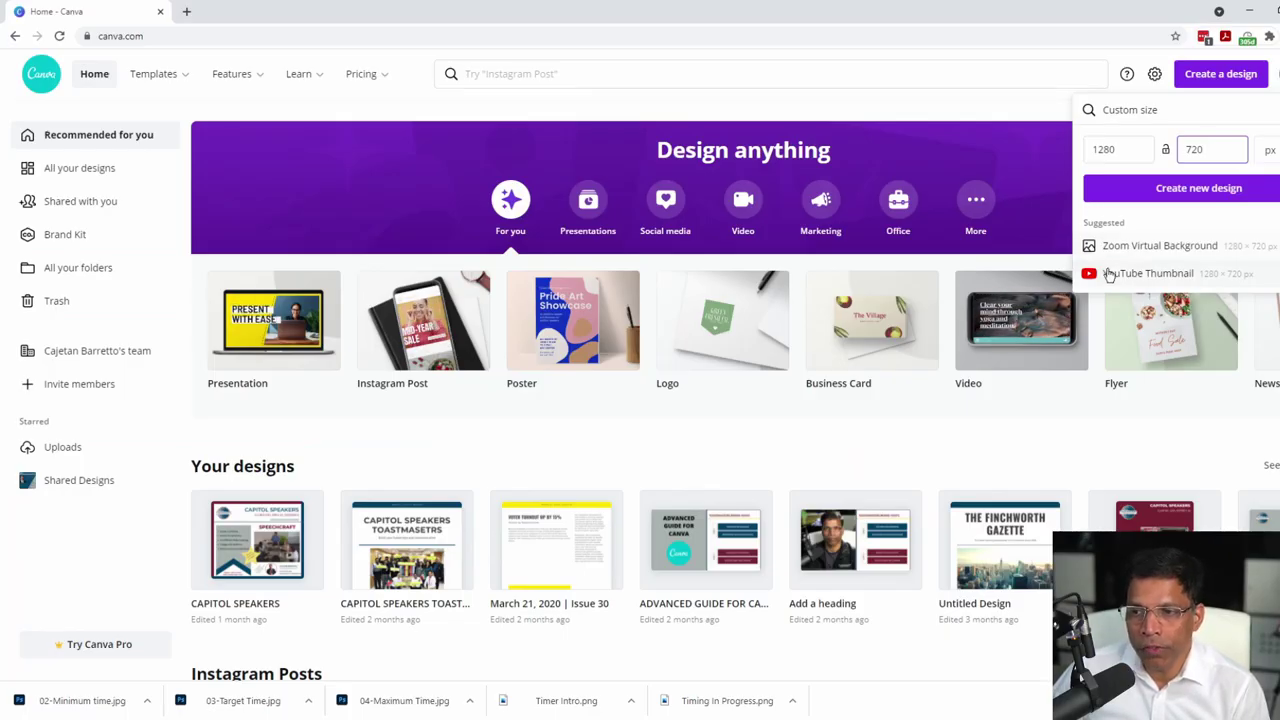
click(1198, 189)
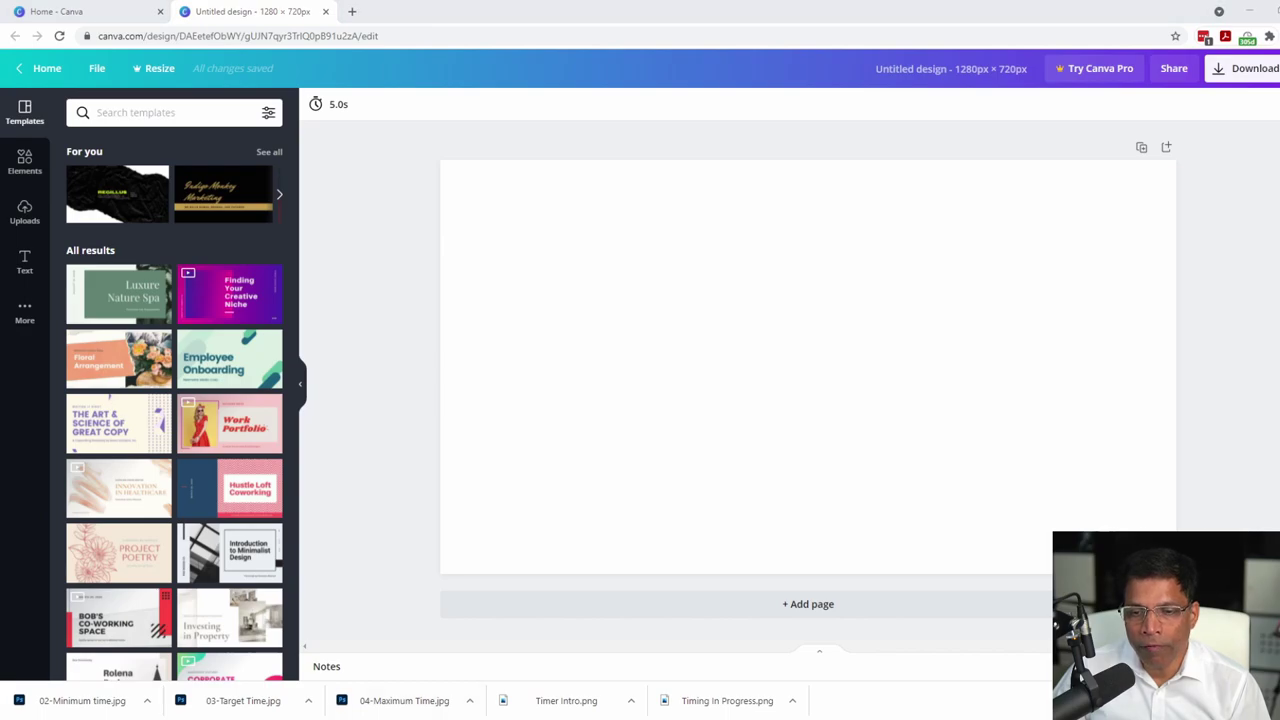
key(alt+Tab)
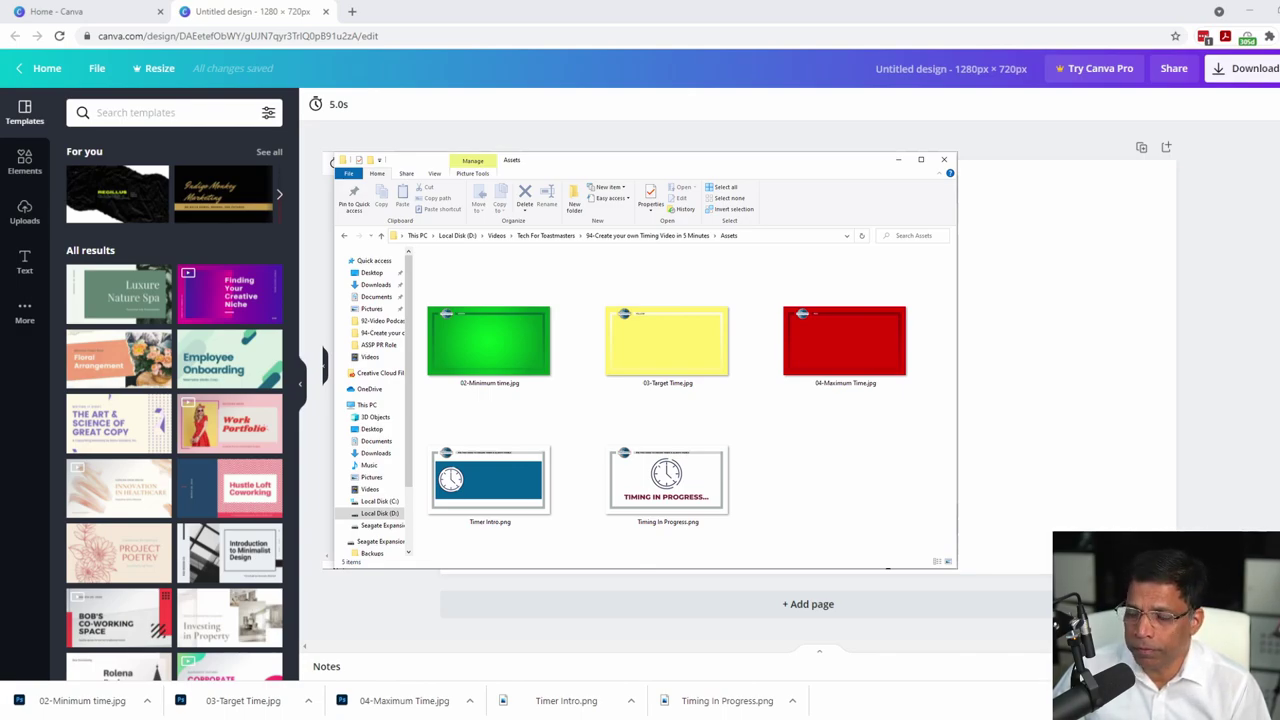
key(alt+Tab)
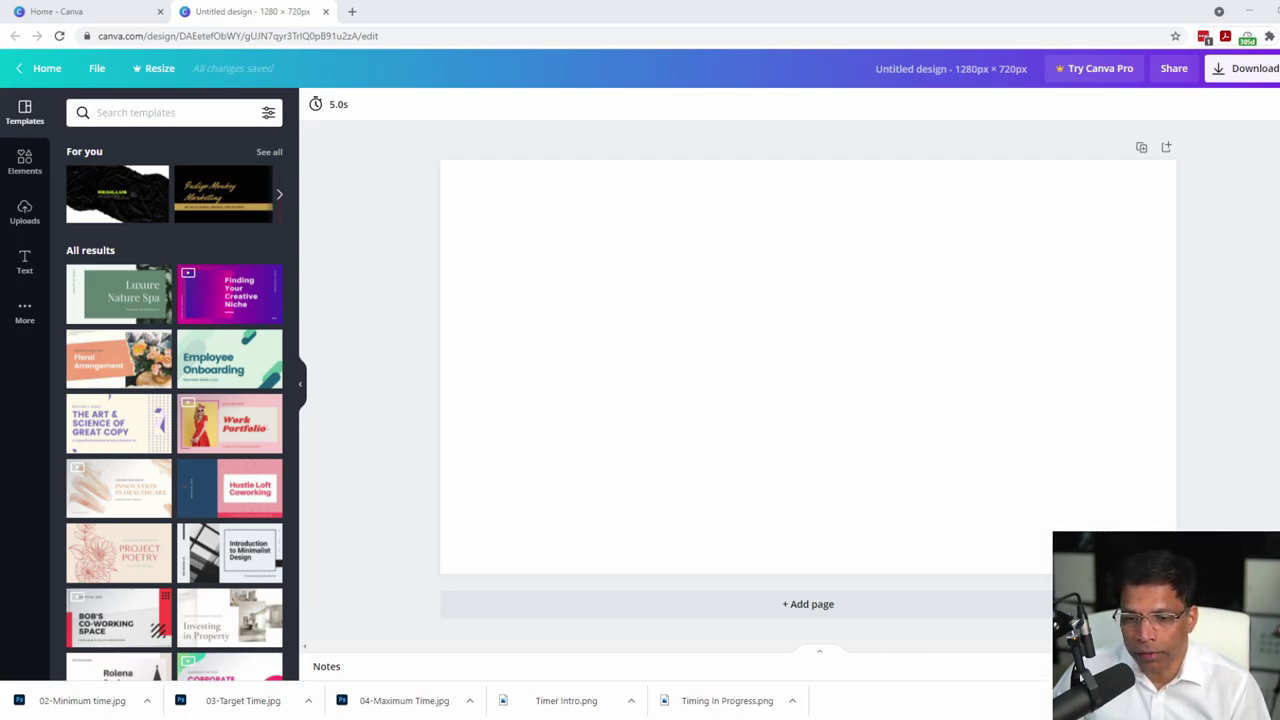
click(393, 244)
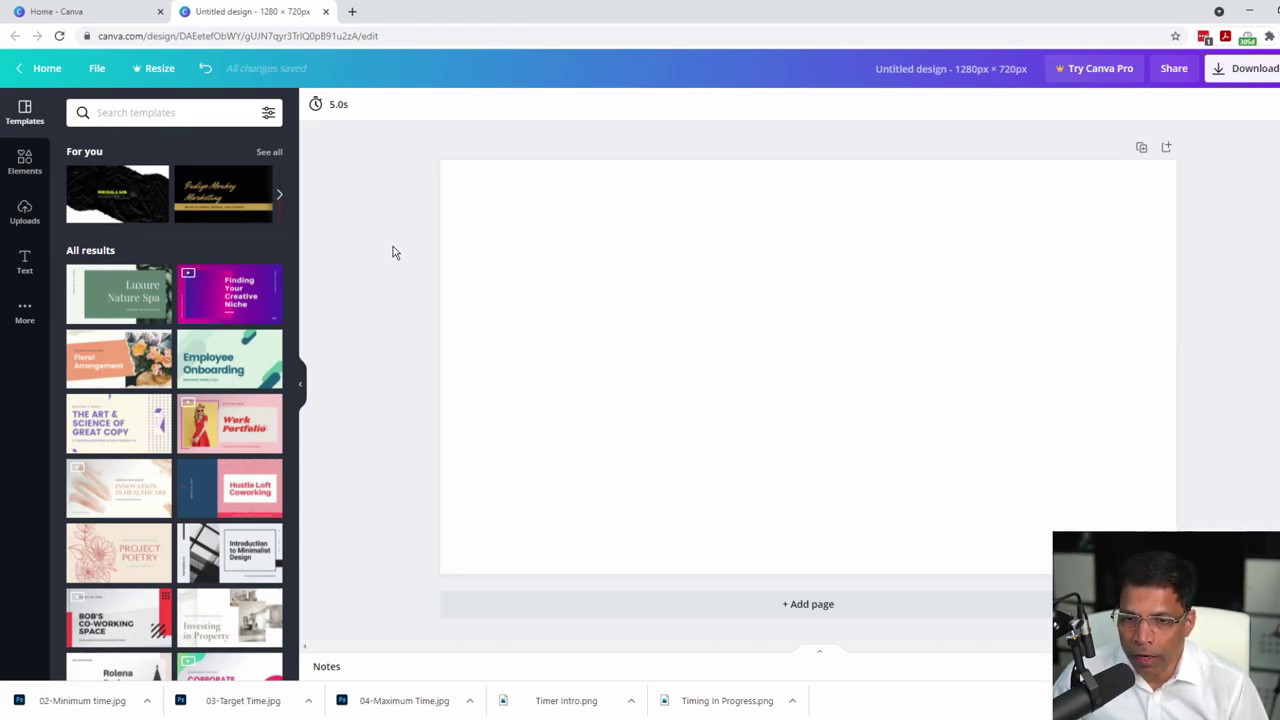
Upload all five timer images from the computer's Assets folder to Canva's Uploads.
click(25, 213)
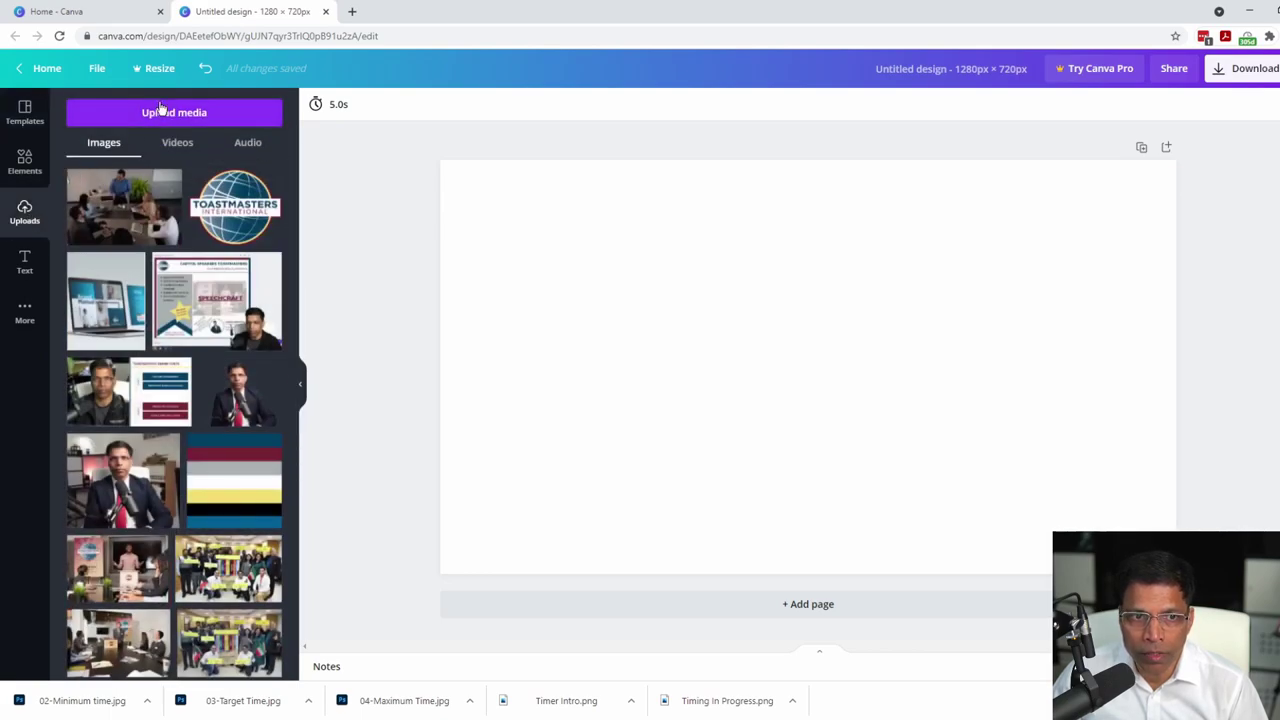
click(182, 114)
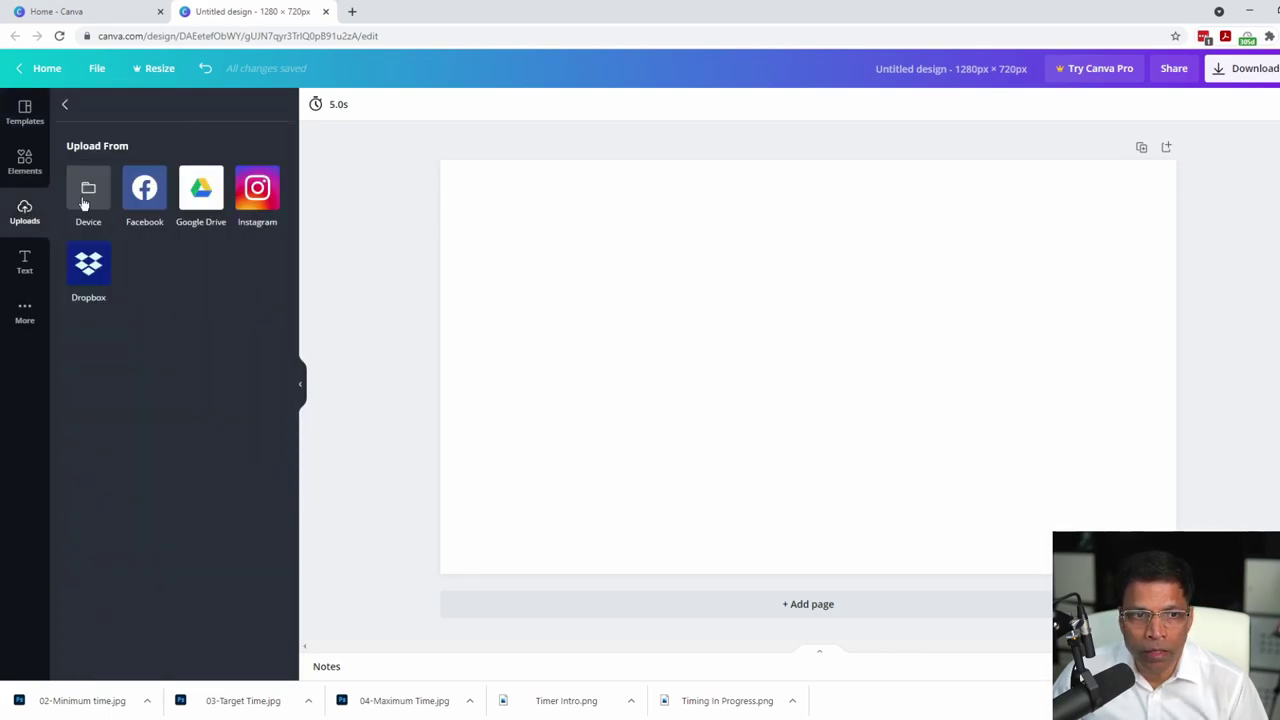
click(85, 204)
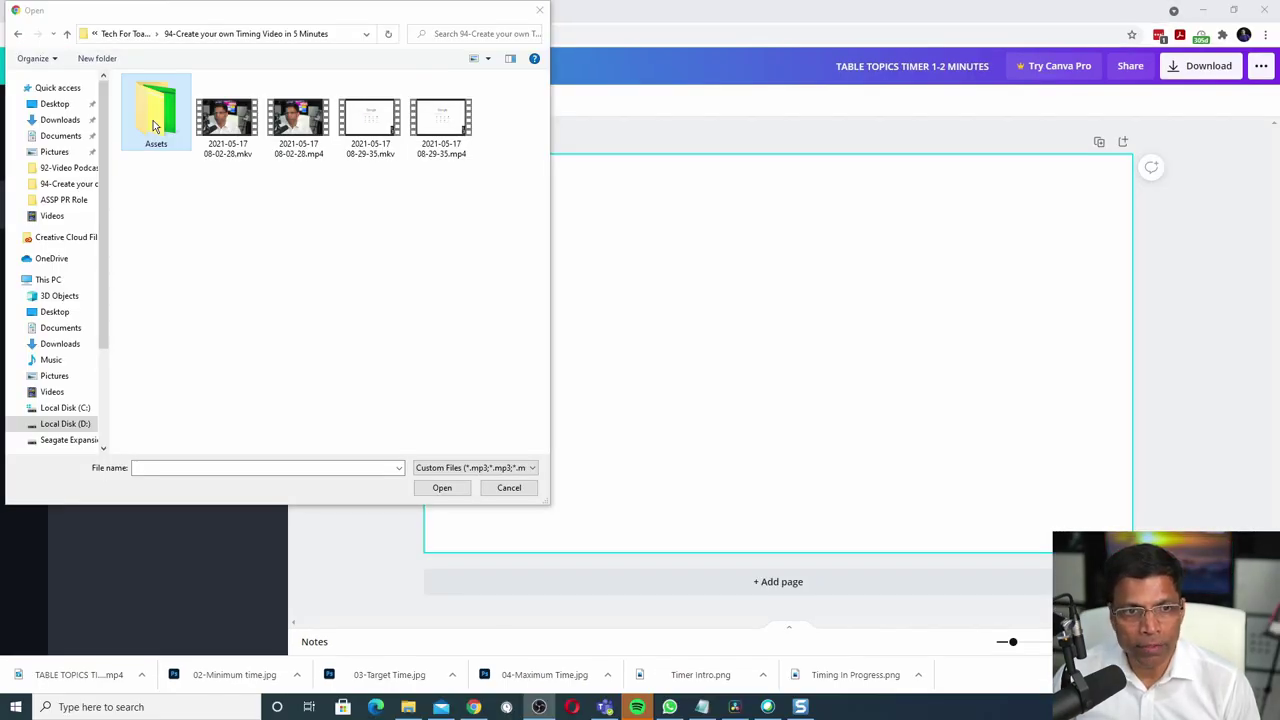
double_click(153, 120)
drag(150, 200, 466, 115)
click(442, 488)
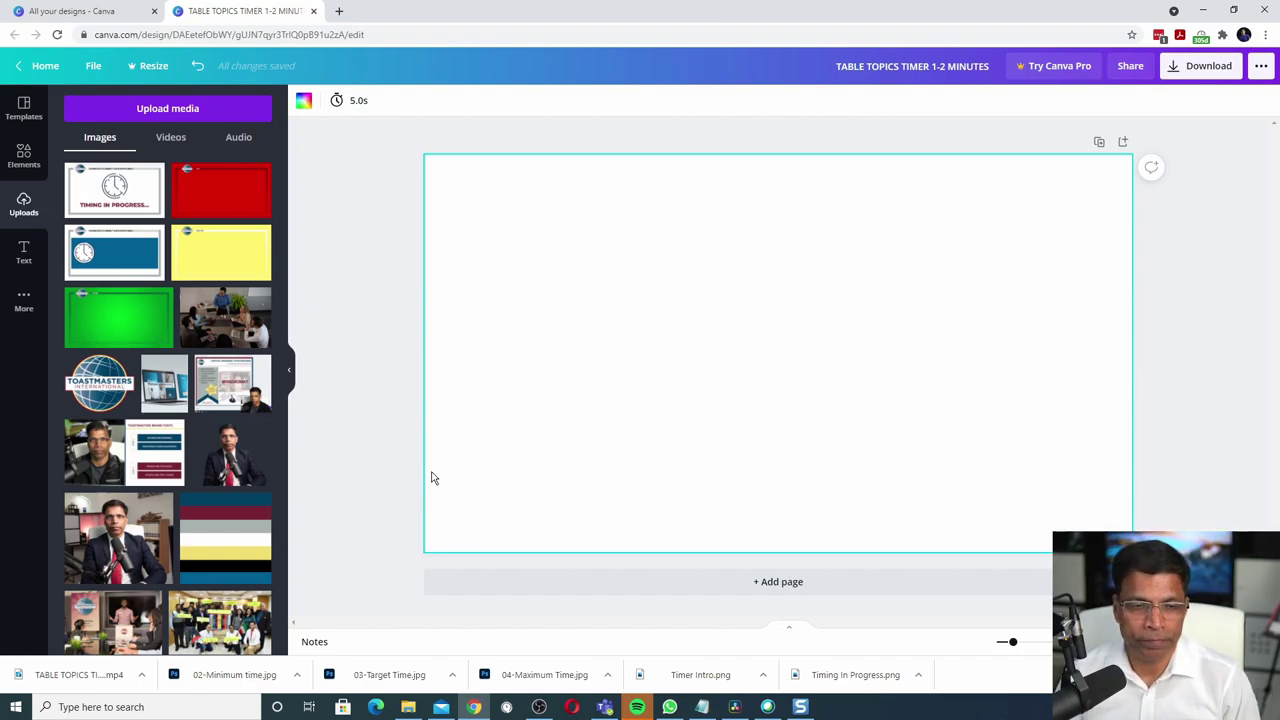
Drag the blue clock Timer Intro image from Uploads onto the blank first page.
drag(107, 259, 443, 281)
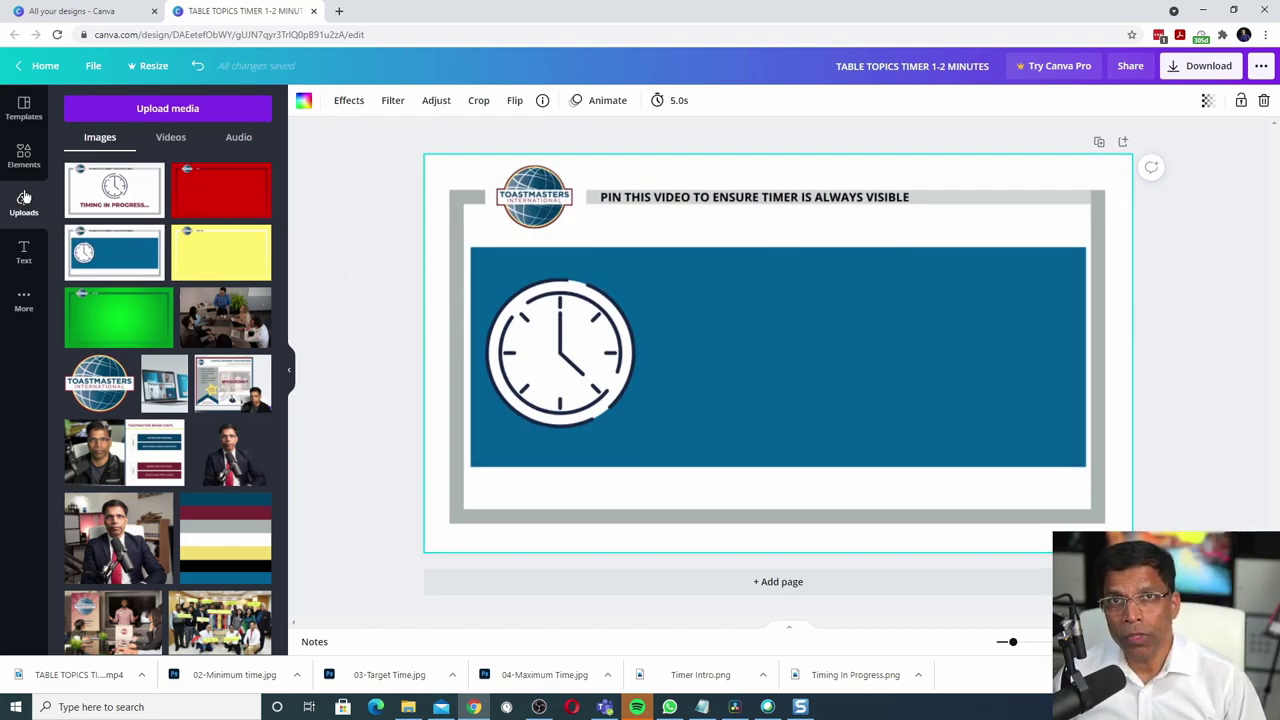
Add the heading 'TABLE TOPICS TIMER 1-2 MINUTES' and position it right of the clock.
click(24, 252)
click(120, 172)
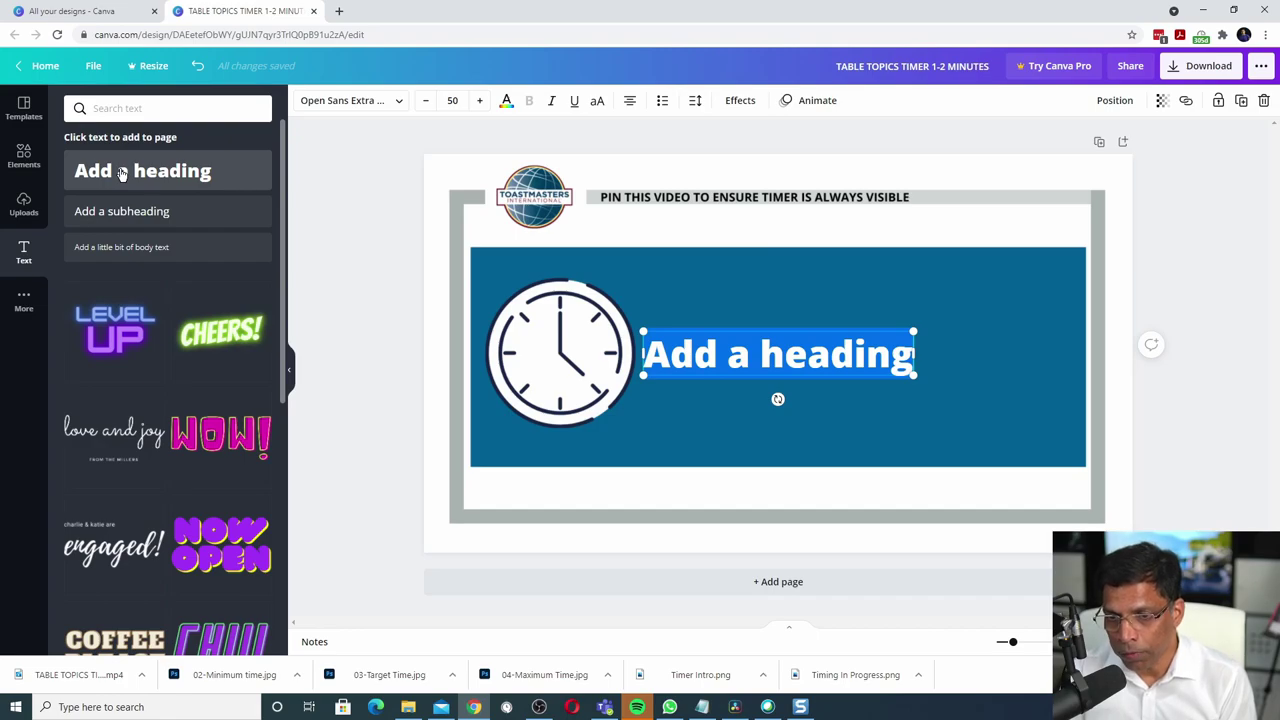
text(TABLE TOPICS TIMER)
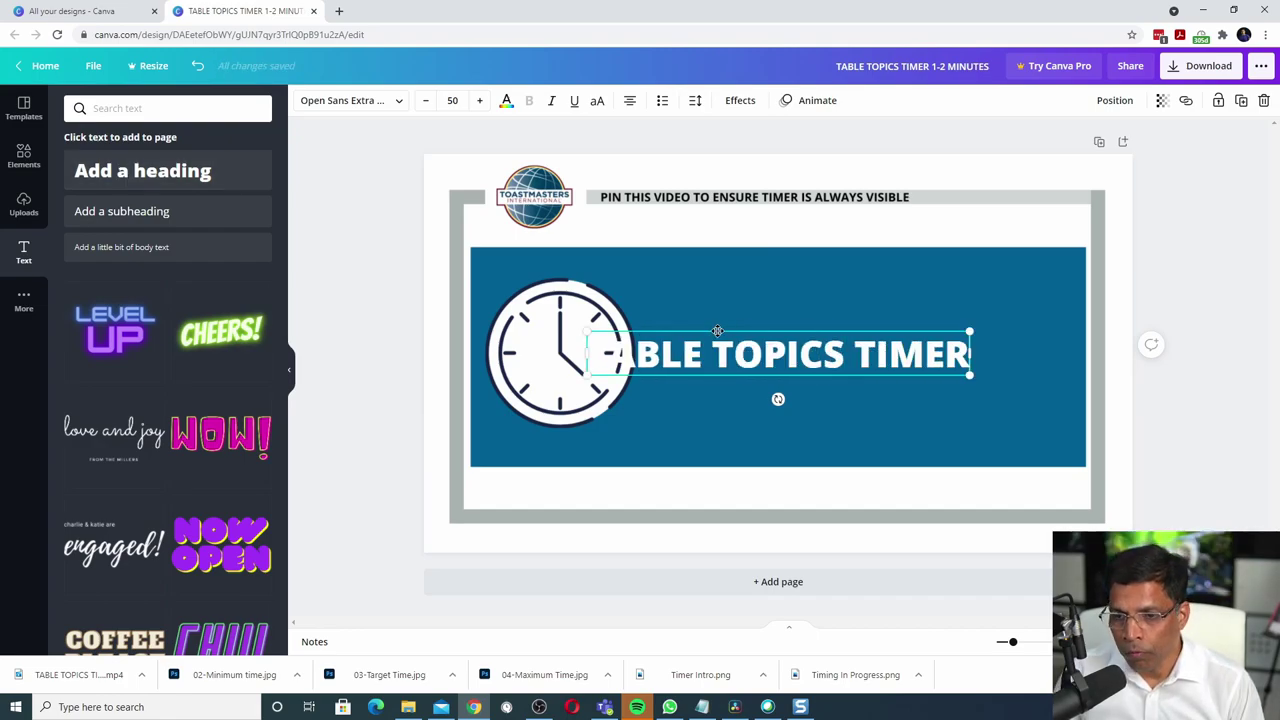
drag(718, 328, 787, 312)
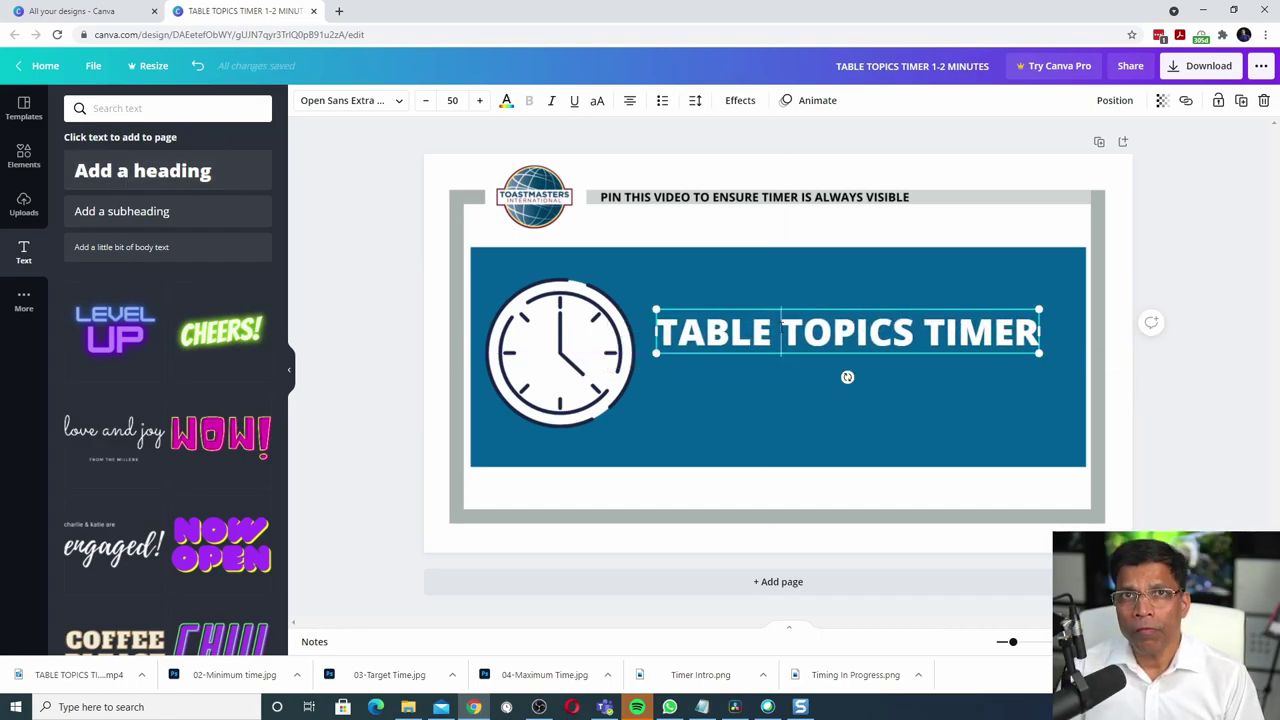
click(782, 330)
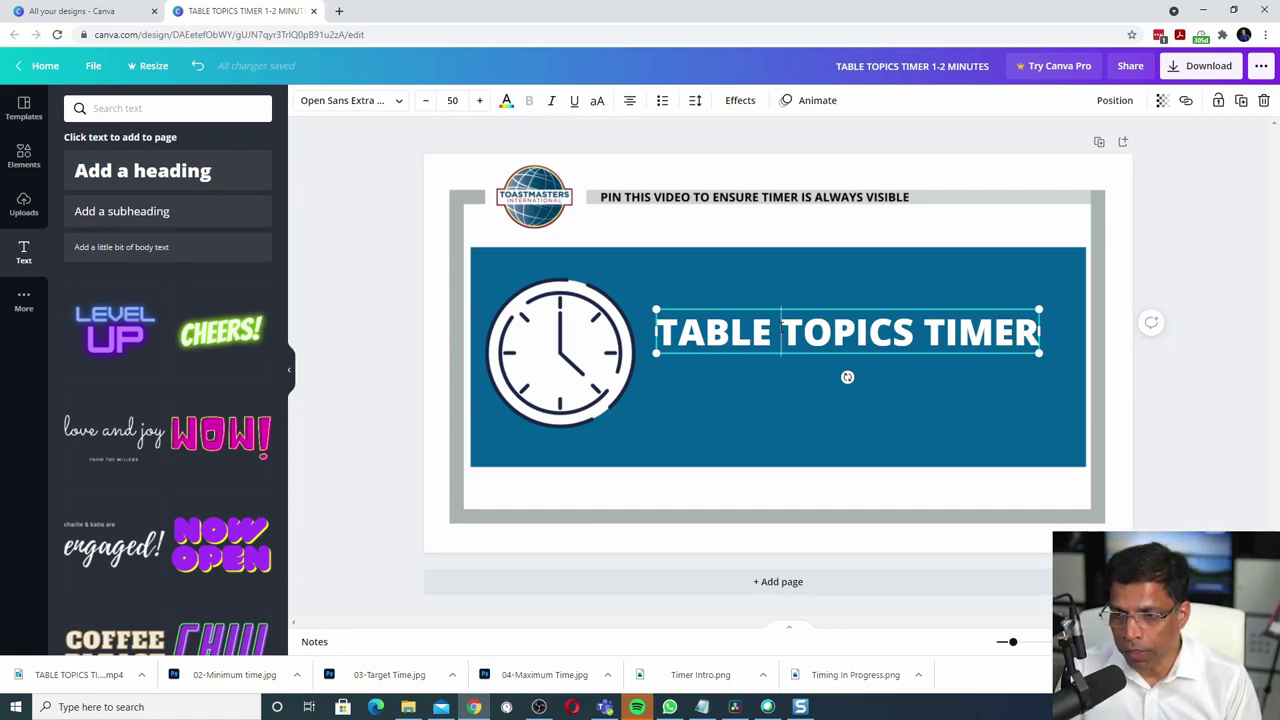
key(End)
text(1-2 MINUTES)
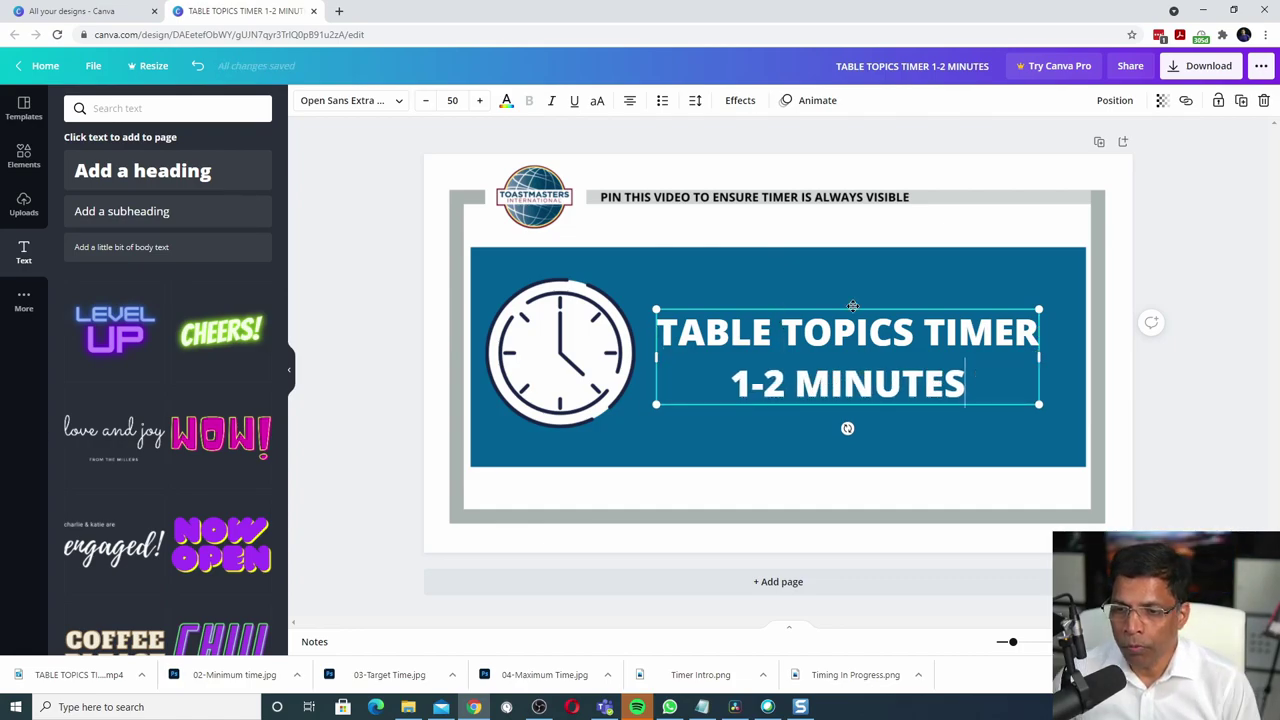
drag(853, 308, 867, 305)
click(683, 269)
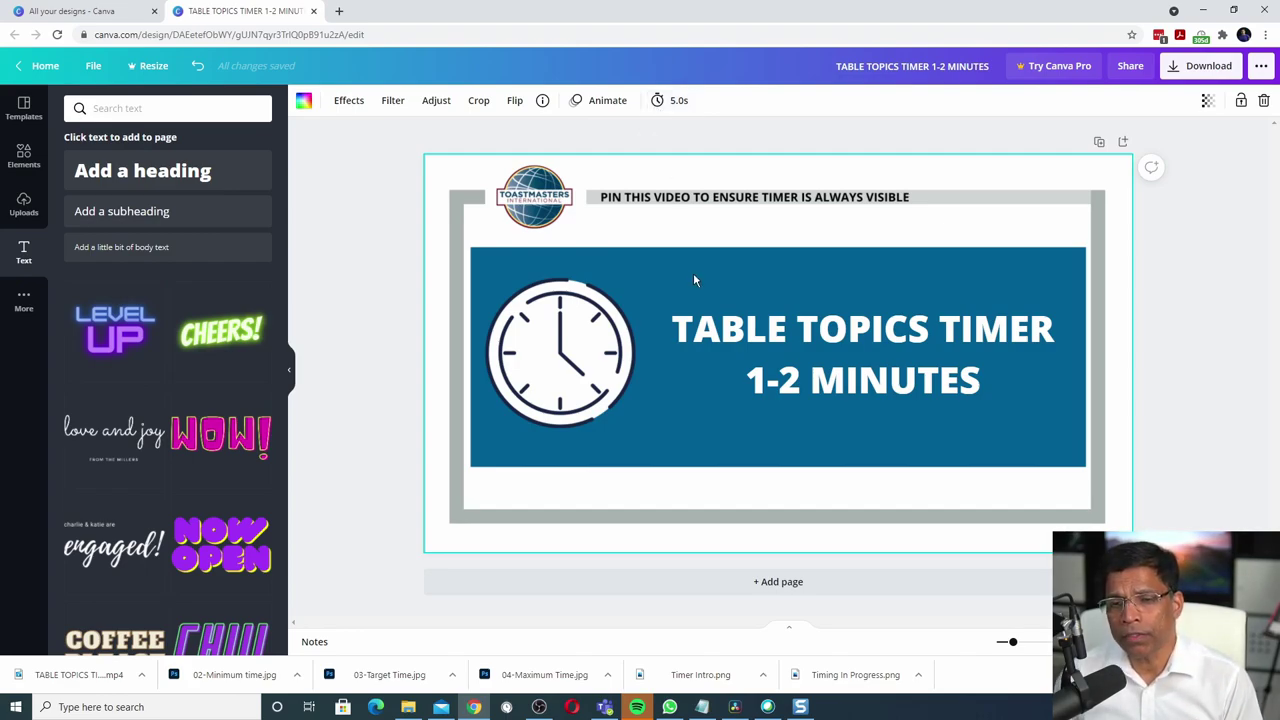
Shorten the first page's duration from 5.0 to 3.0 seconds.
click(664, 101)
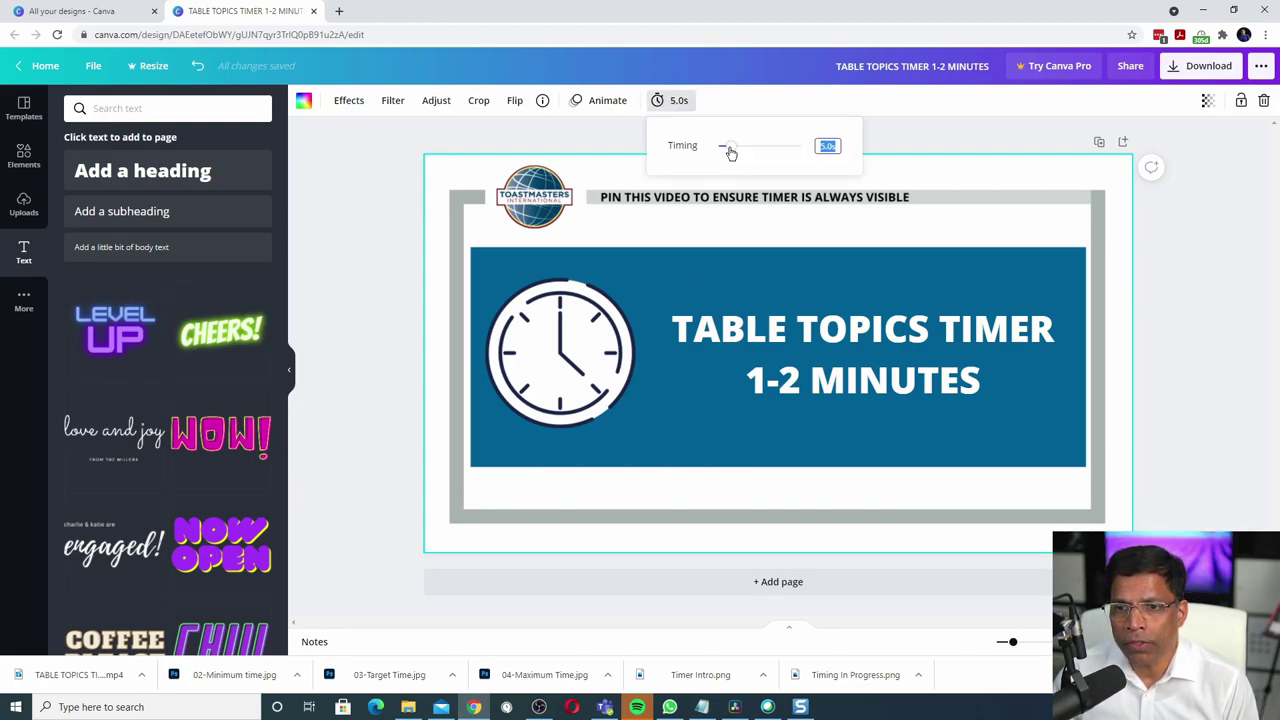
click(728, 150)
drag(728, 150, 720, 150)
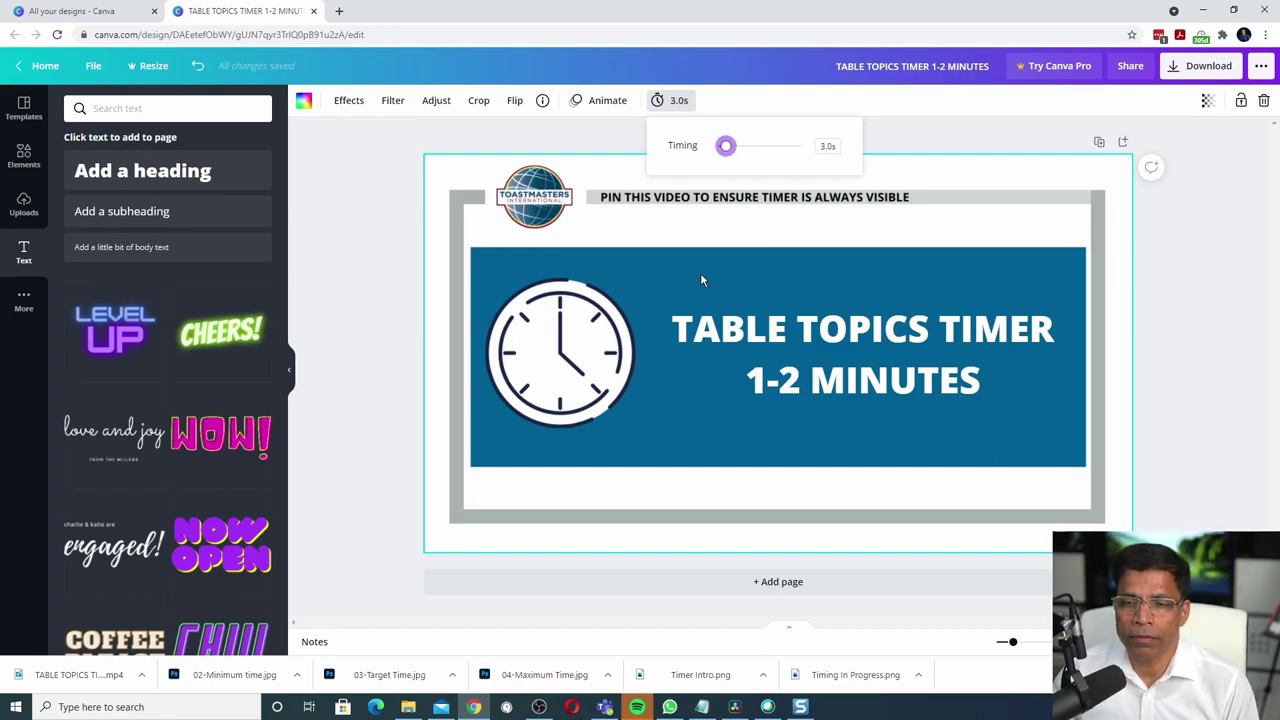
click(715, 272)
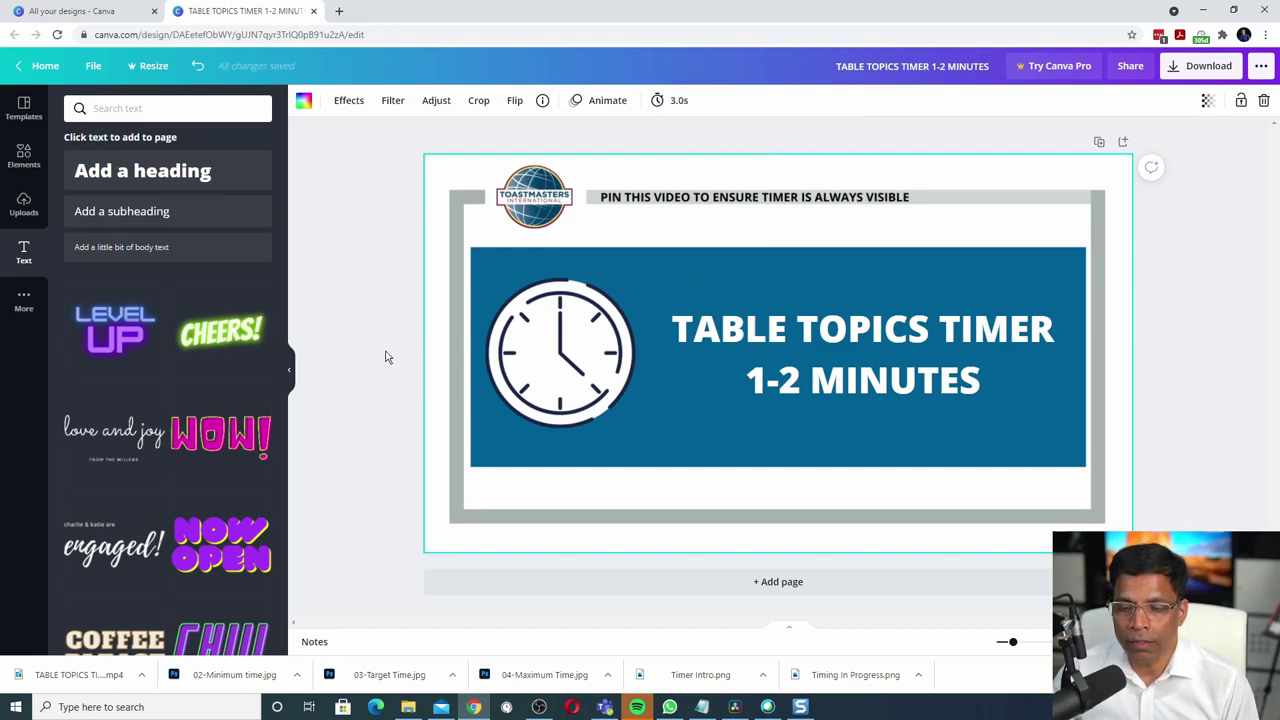
Add page 2 and fill it with the Timing In Progress clock image from Uploads.
click(785, 590)
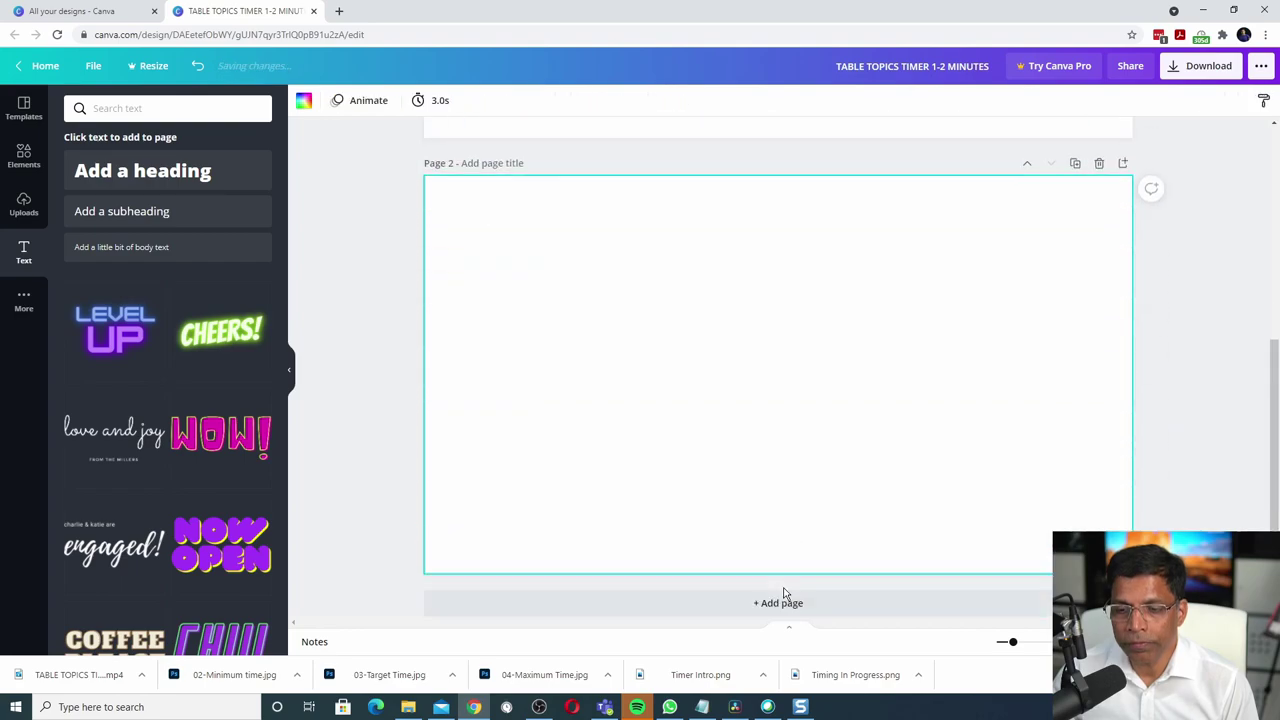
click(26, 210)
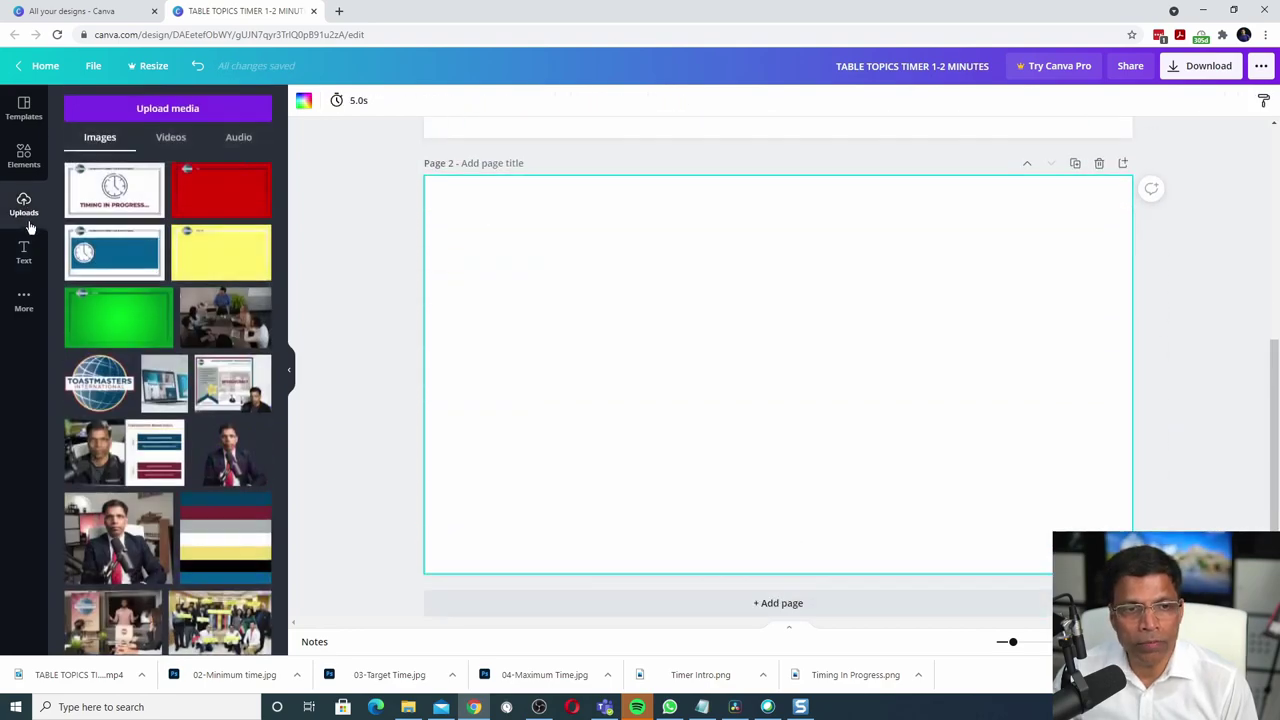
click(97, 203)
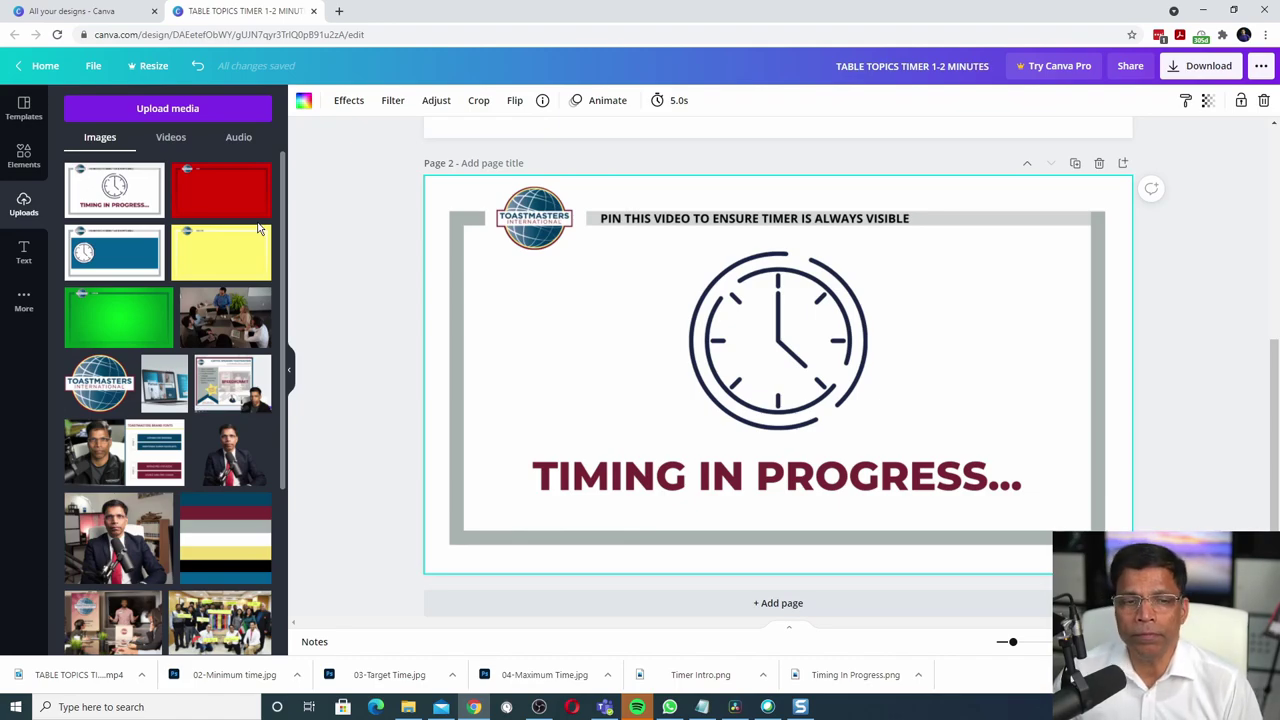
Search Elements for 'moving arrows' and place a shrunken chevron arrows graphic after TIMING IN PROGRESS....
click(26, 162)
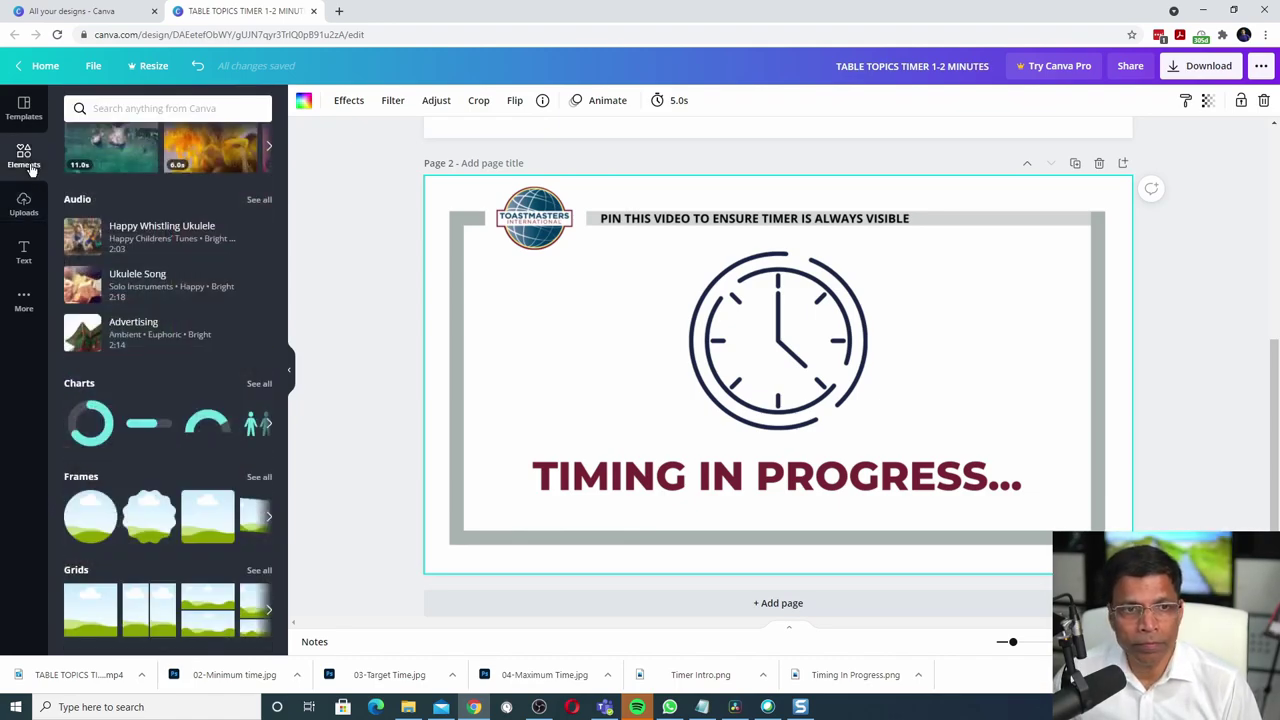
click(109, 112)
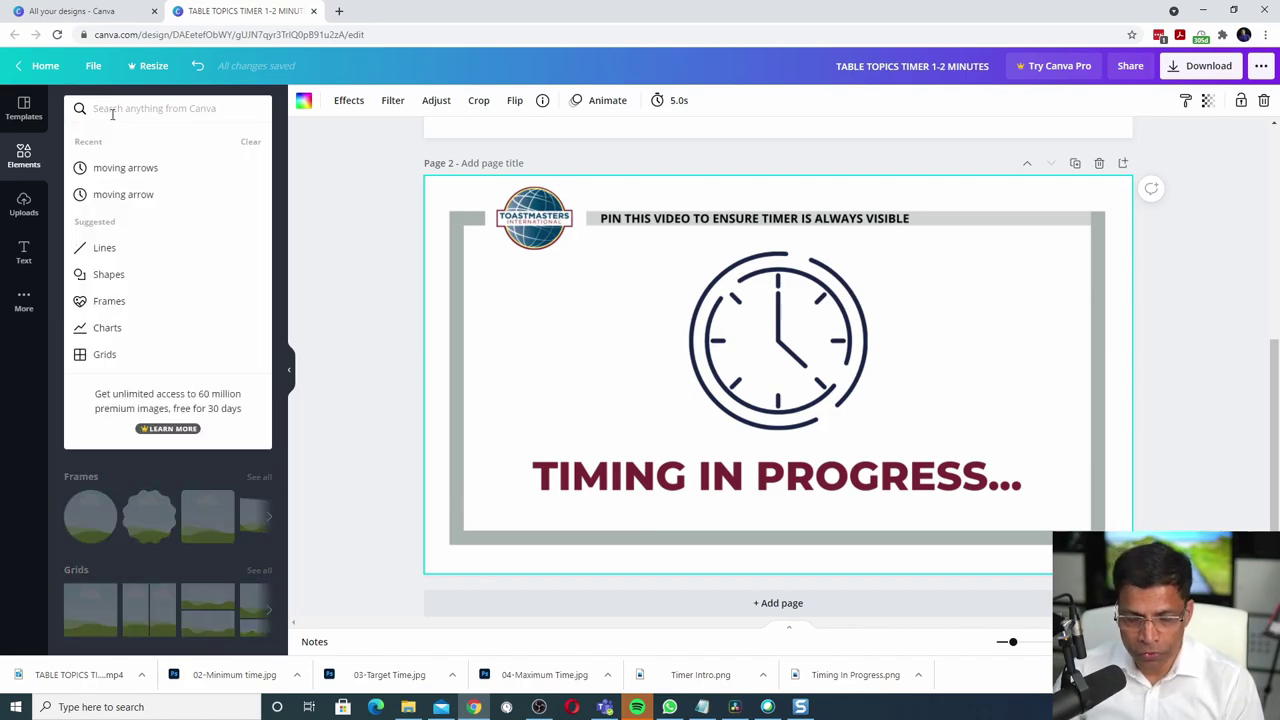
text(moving arrows)
key(Return)
scroll(167, 400, down, 10)
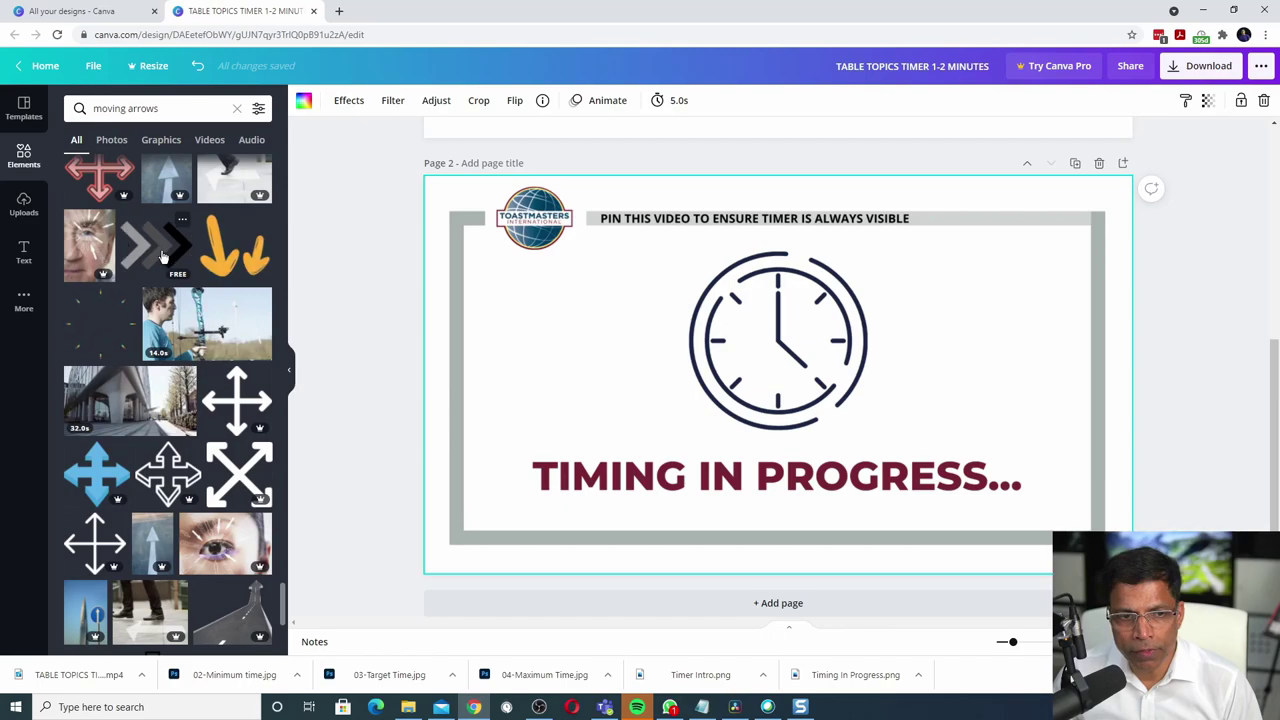
click(158, 256)
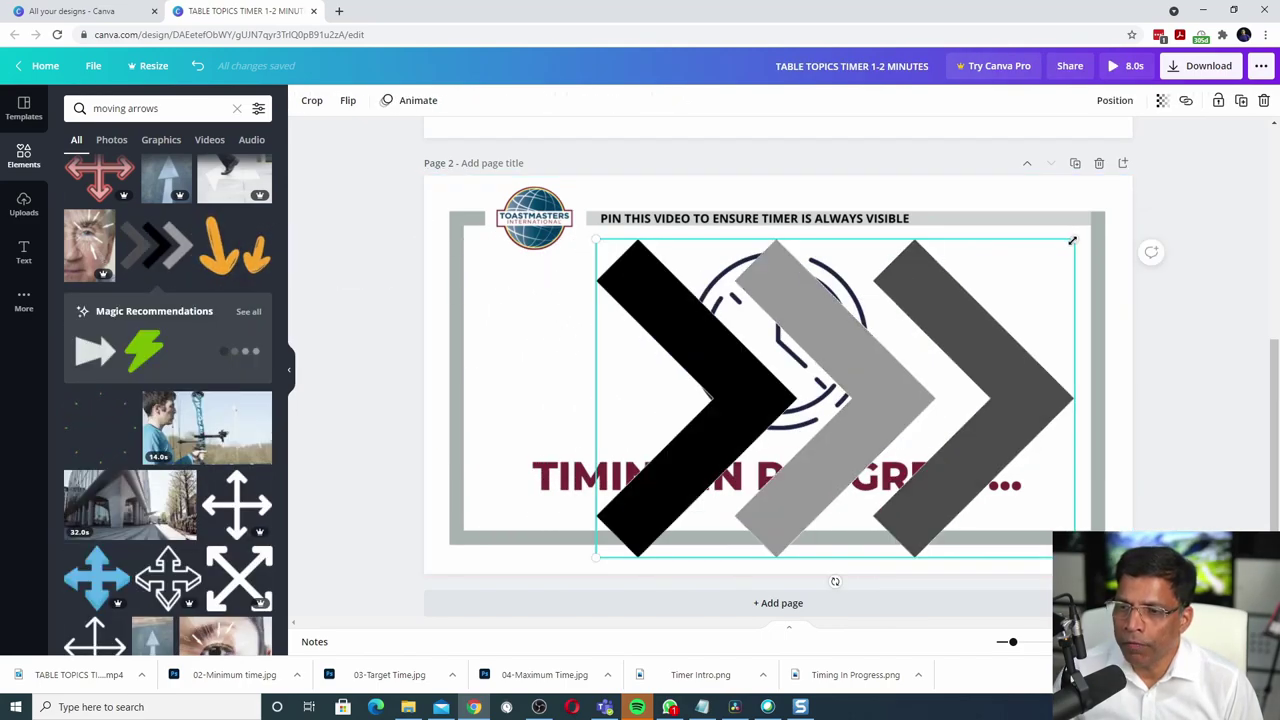
drag(1071, 240, 662, 512)
drag(629, 534, 1051, 476)
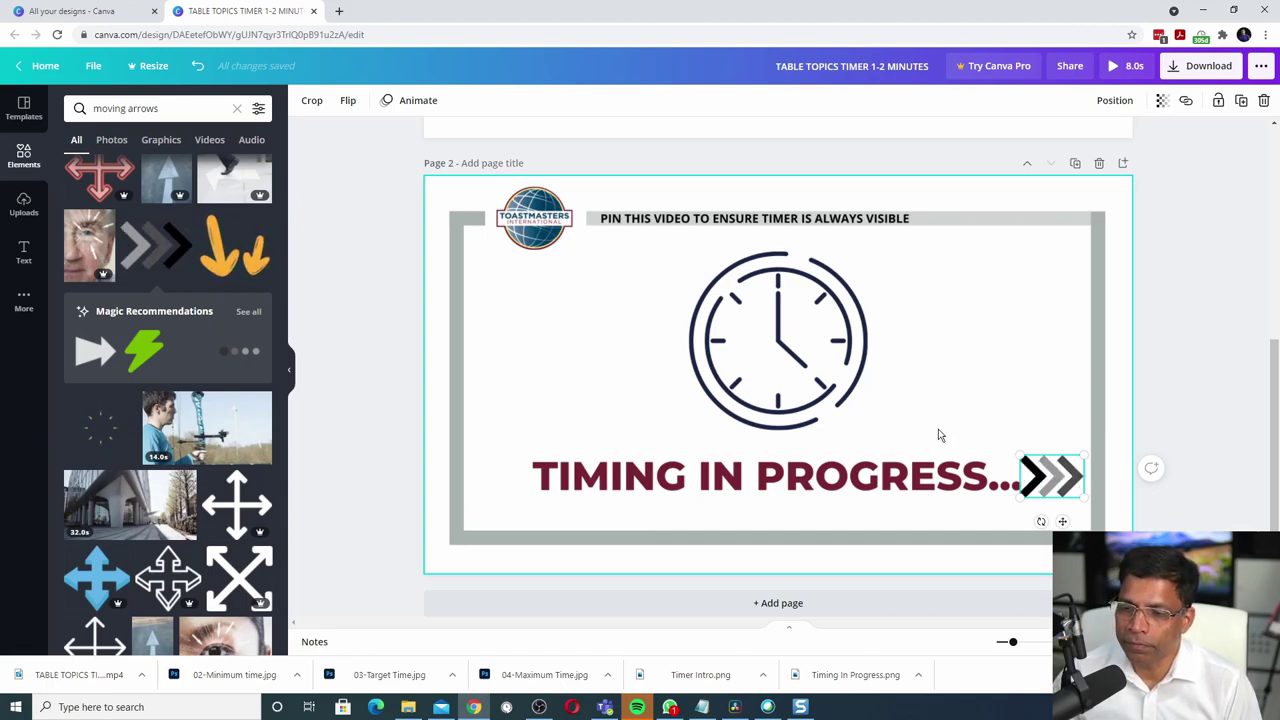
click(518, 333)
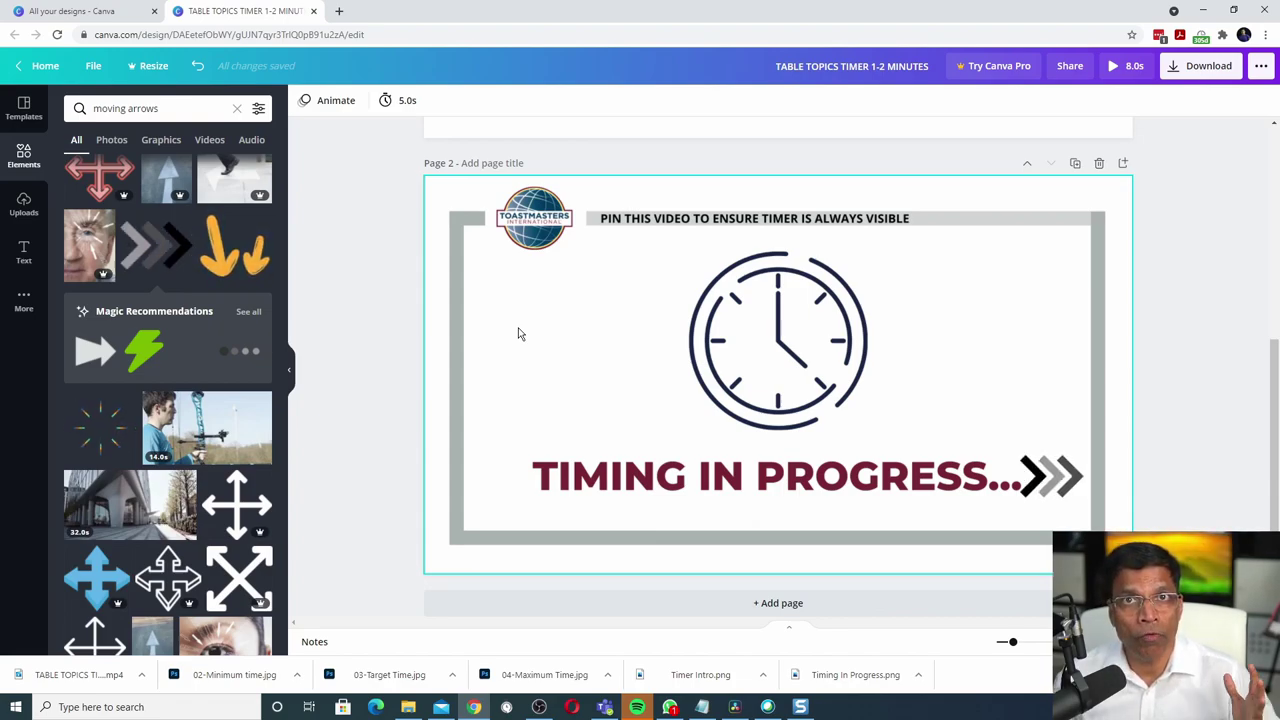
Set page 2's duration to 30.0 seconds, bringing the design to 33.0 s.
click(518, 333)
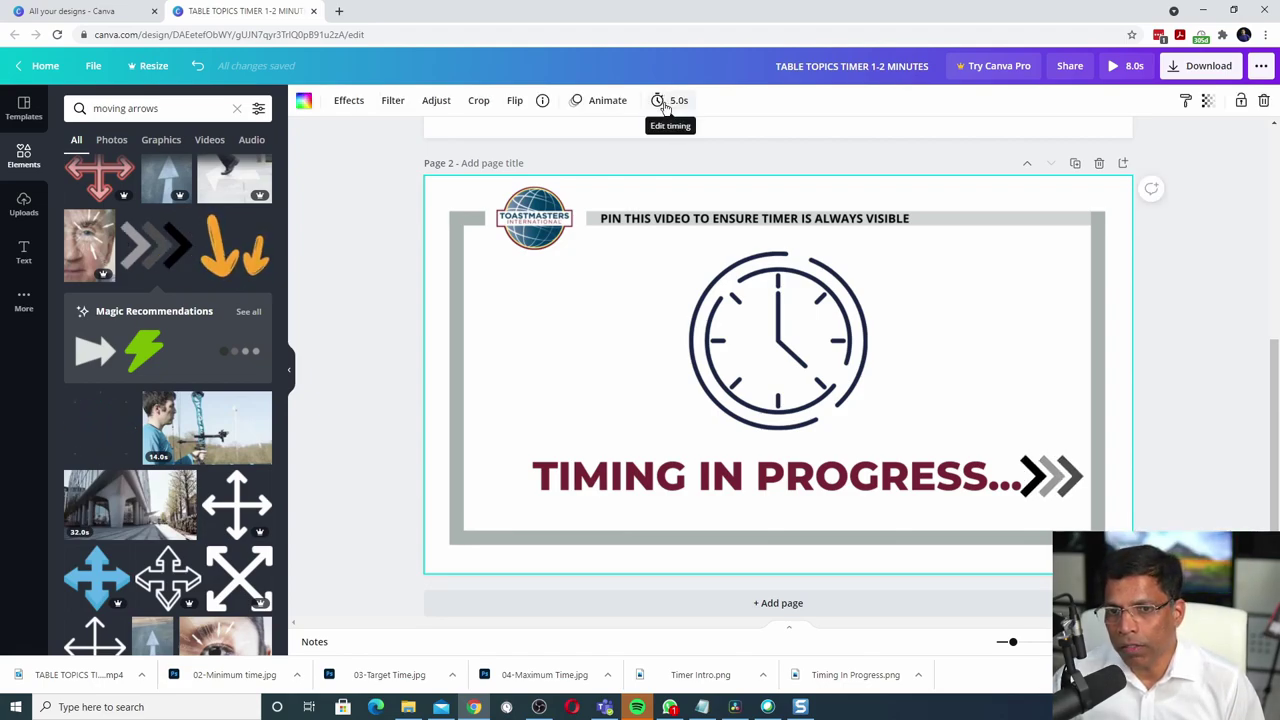
click(660, 100)
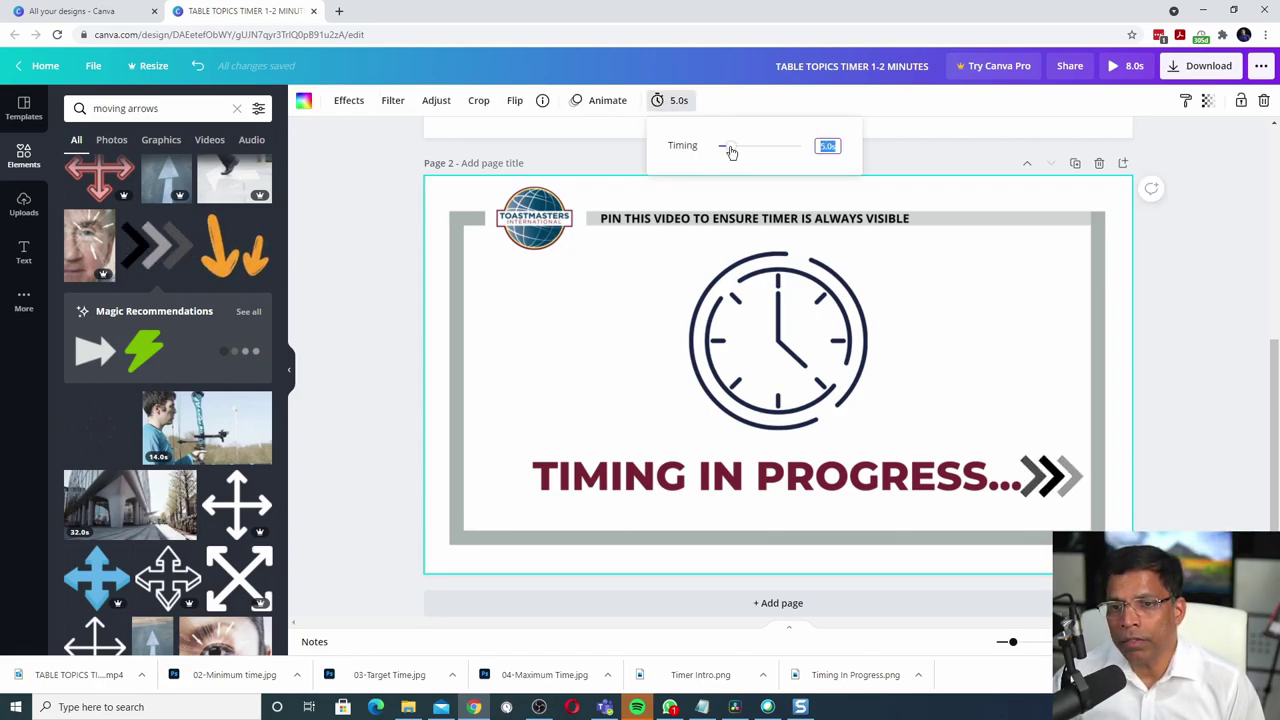
drag(731, 150, 803, 151)
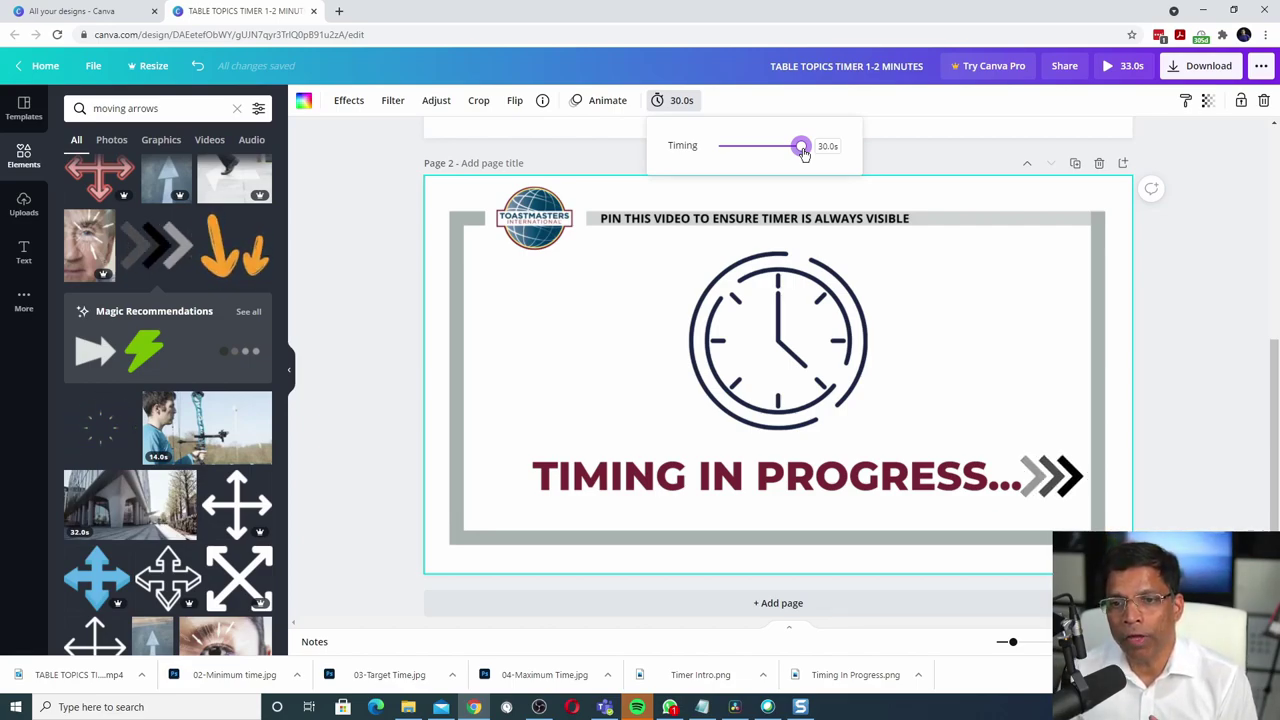
click(987, 199)
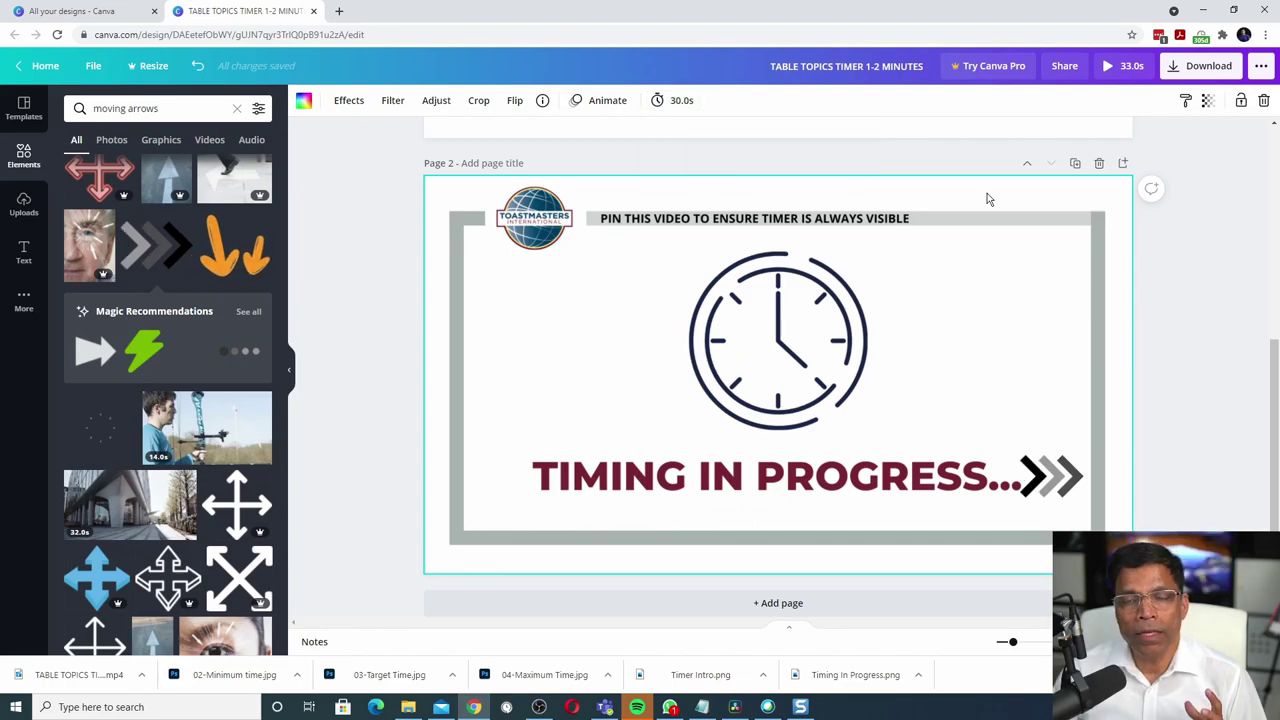
Duplicate page 2 as page 3 and set the copy's duration to 27.0 seconds.
click(1075, 164)
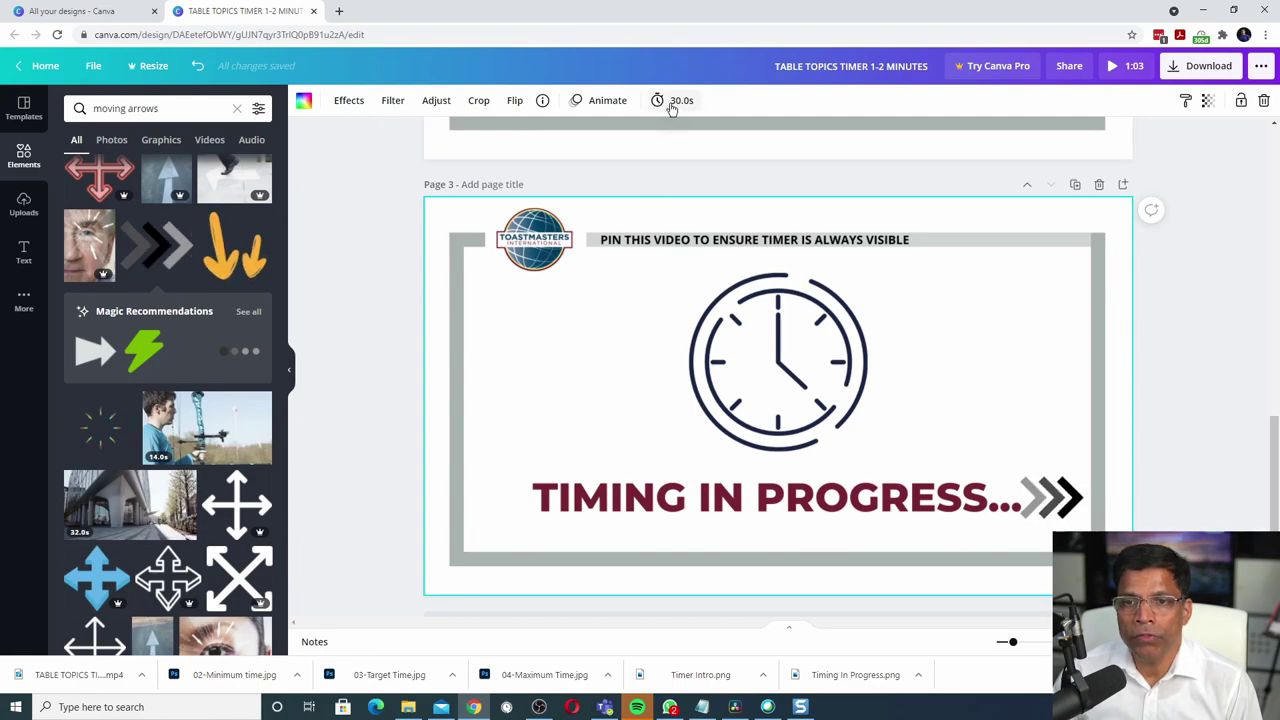
click(676, 101)
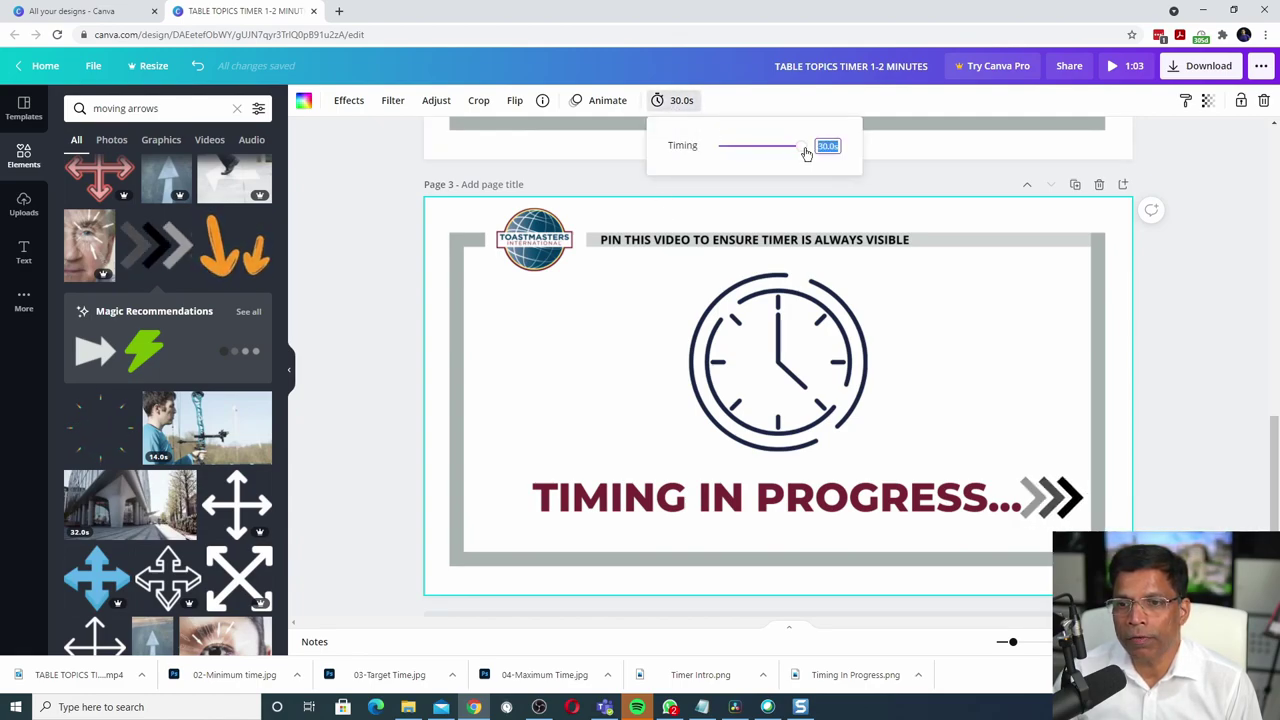
drag(802, 148, 792, 148)
click(1100, 52)
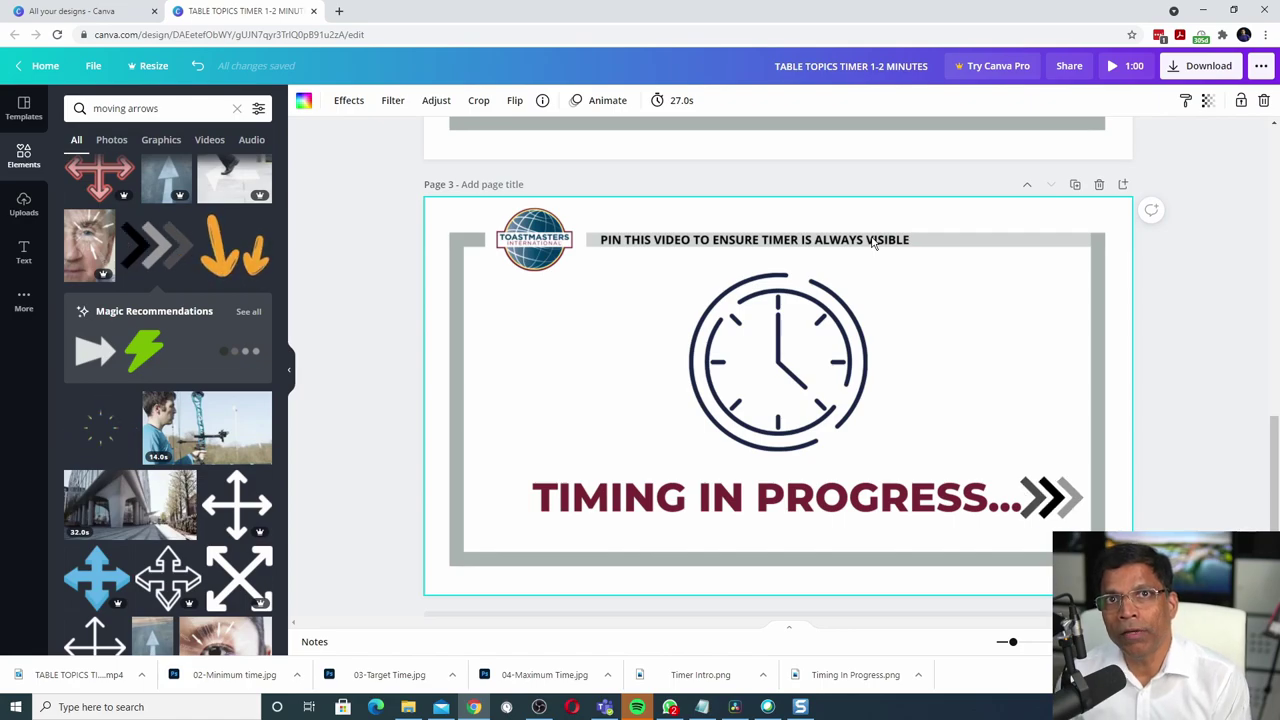
Add page 4 with the green image, timed at 30.0 seconds.
scroll(785, 589, down, 1)
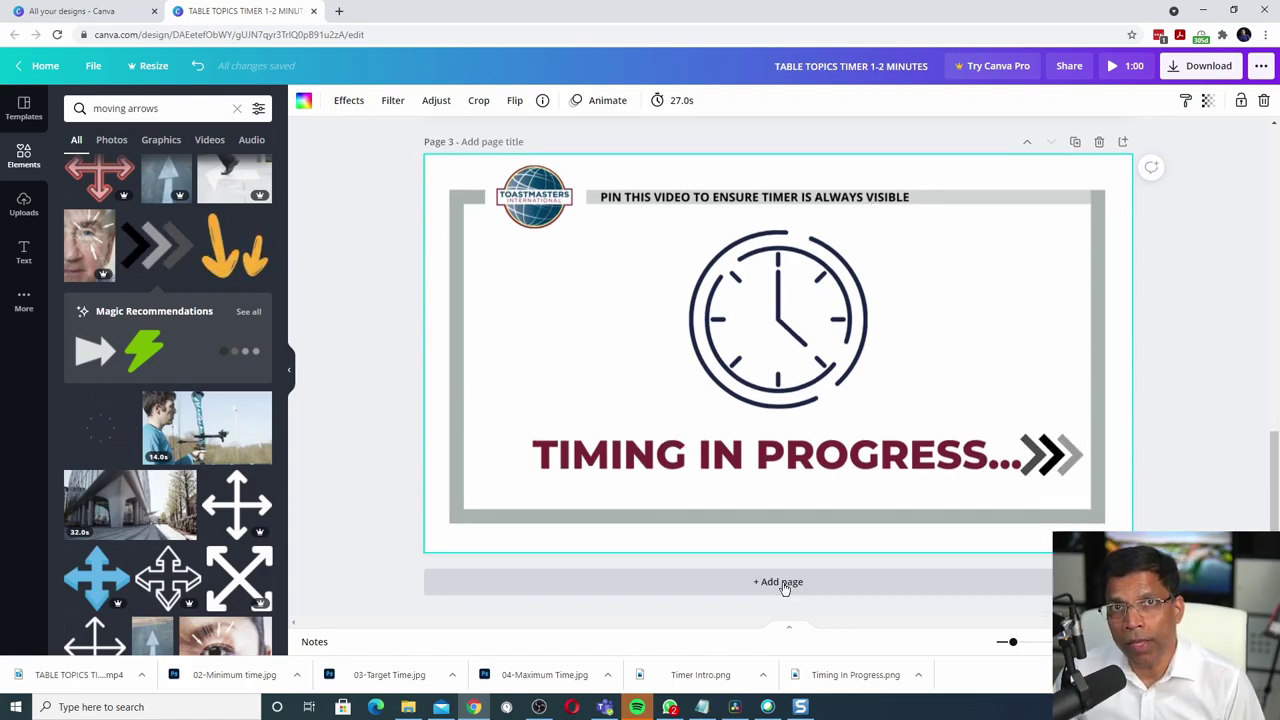
click(785, 584)
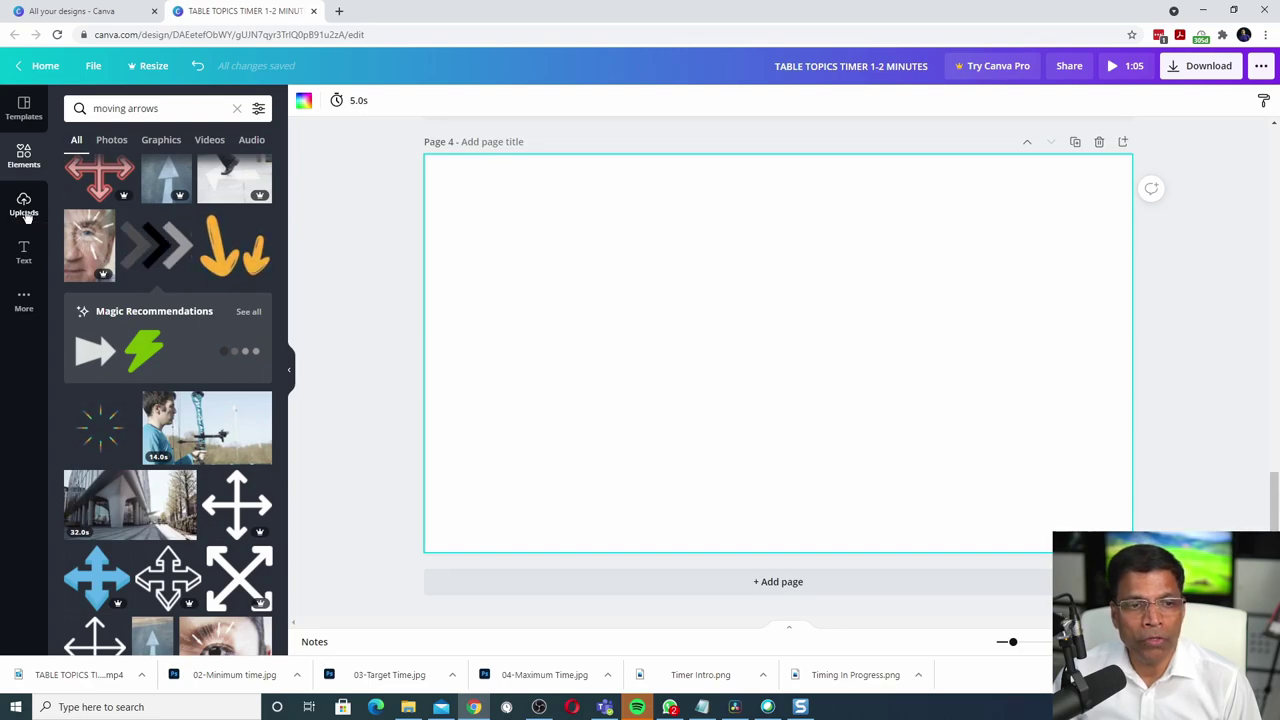
click(24, 210)
drag(82, 305, 478, 197)
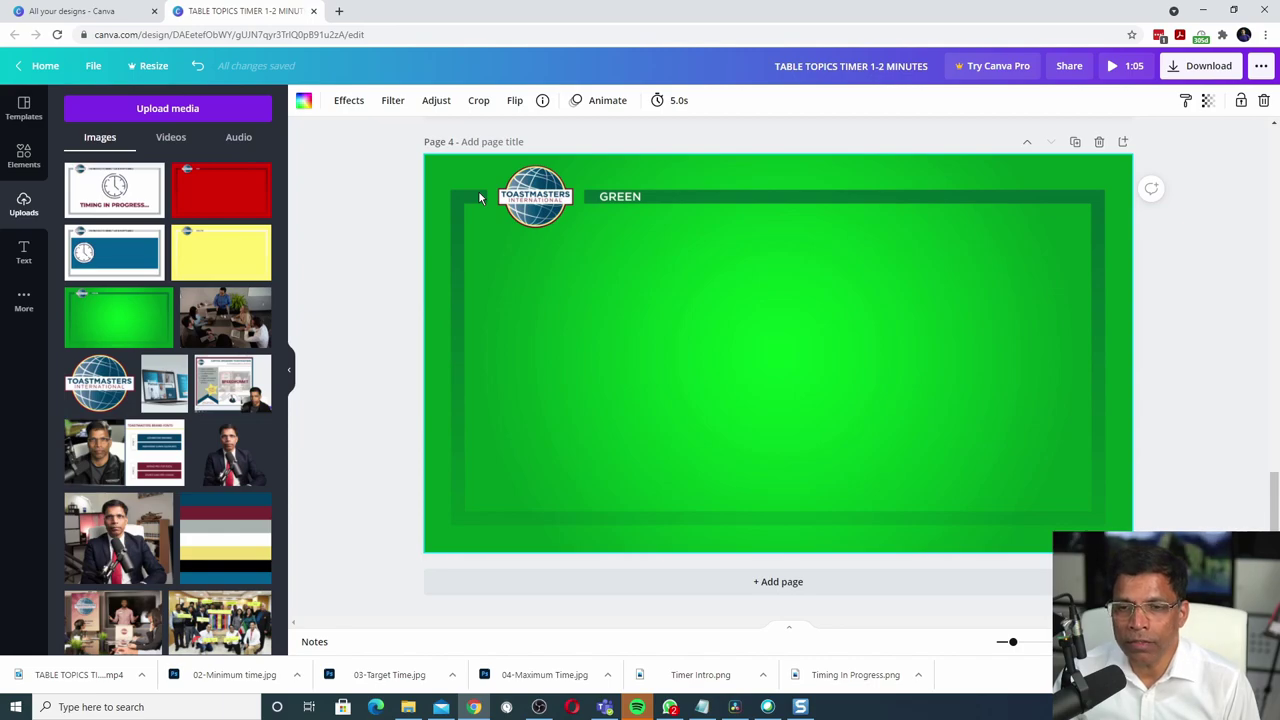
click(657, 102)
drag(728, 151, 829, 145)
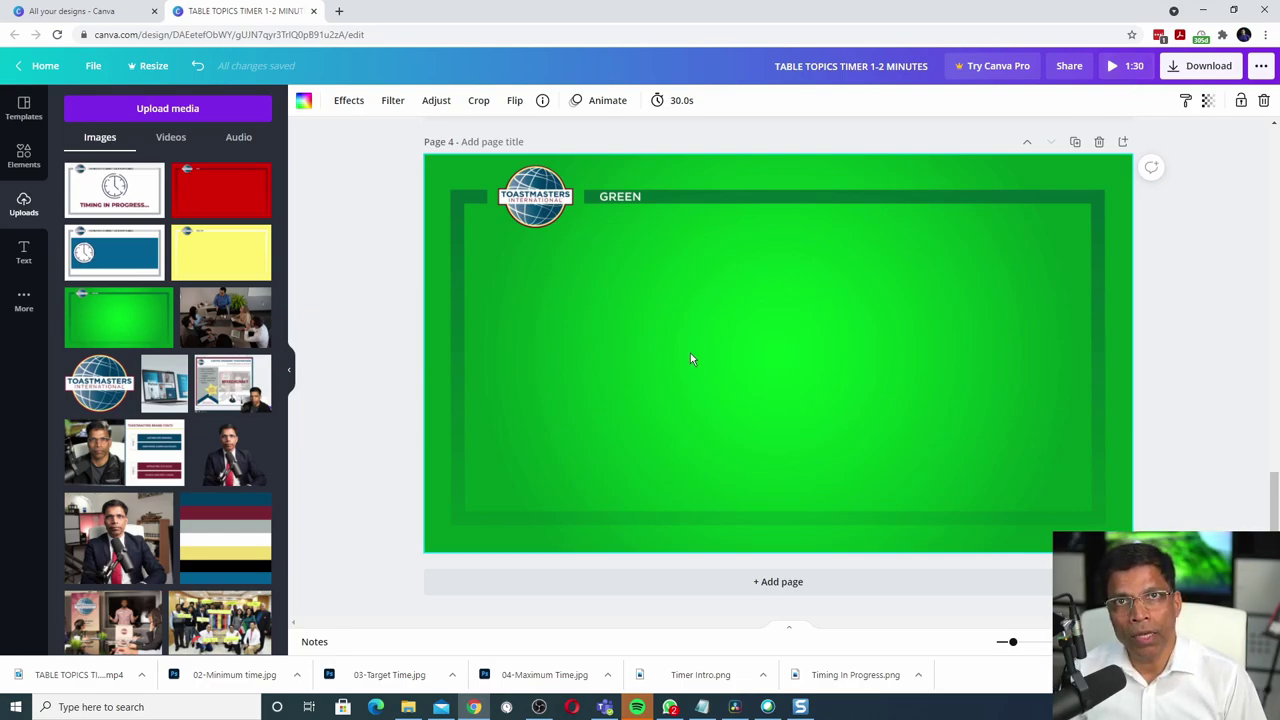
Add page 5 with the yellow image, timed at 30.0 seconds.
click(775, 584)
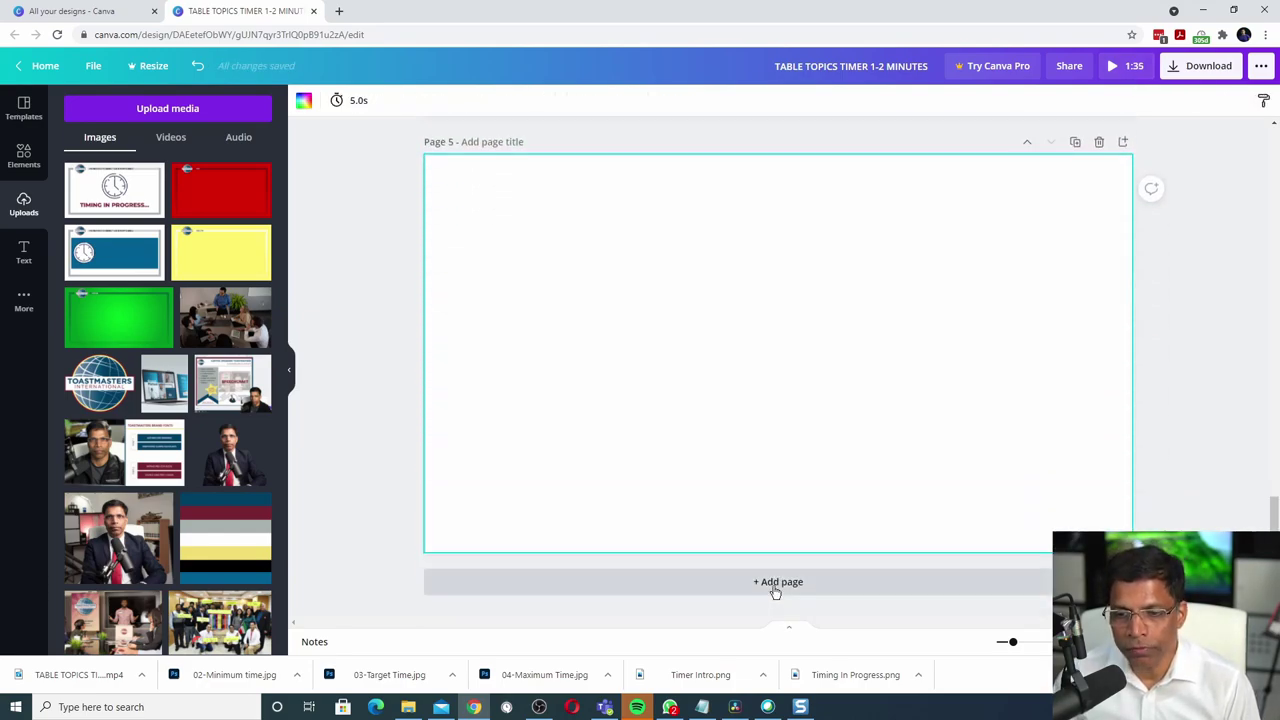
click(217, 255)
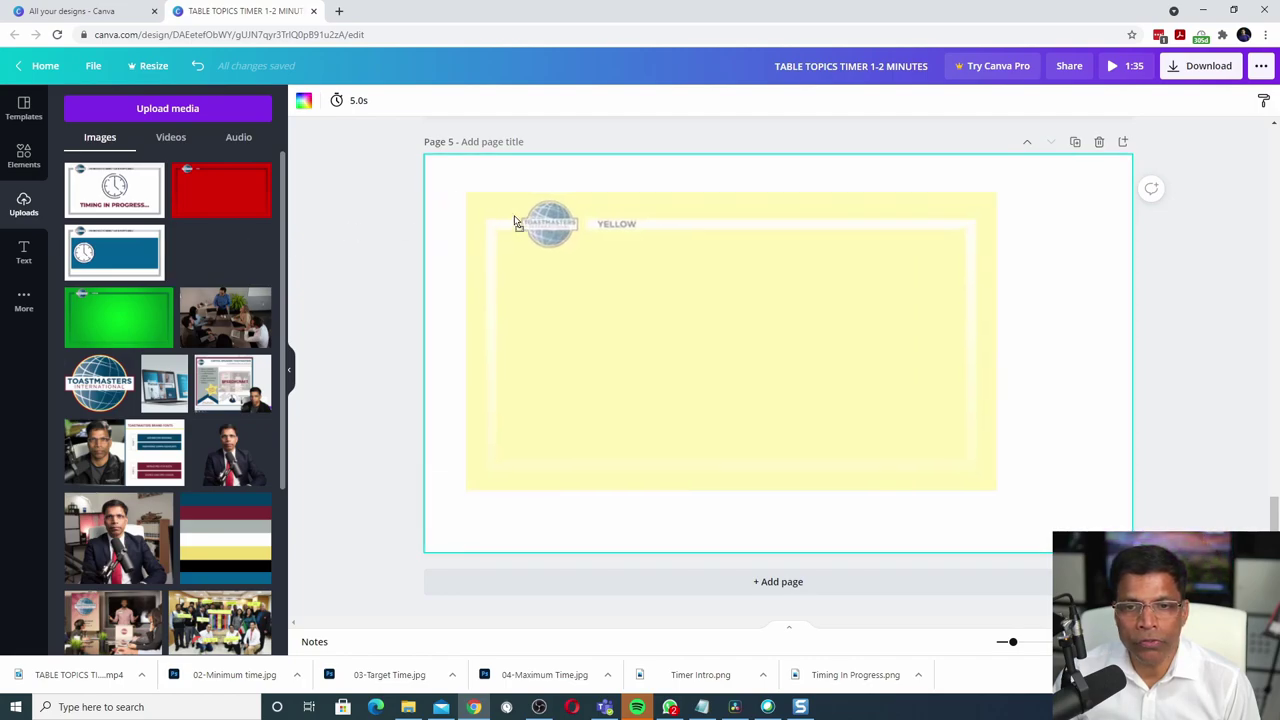
click(661, 106)
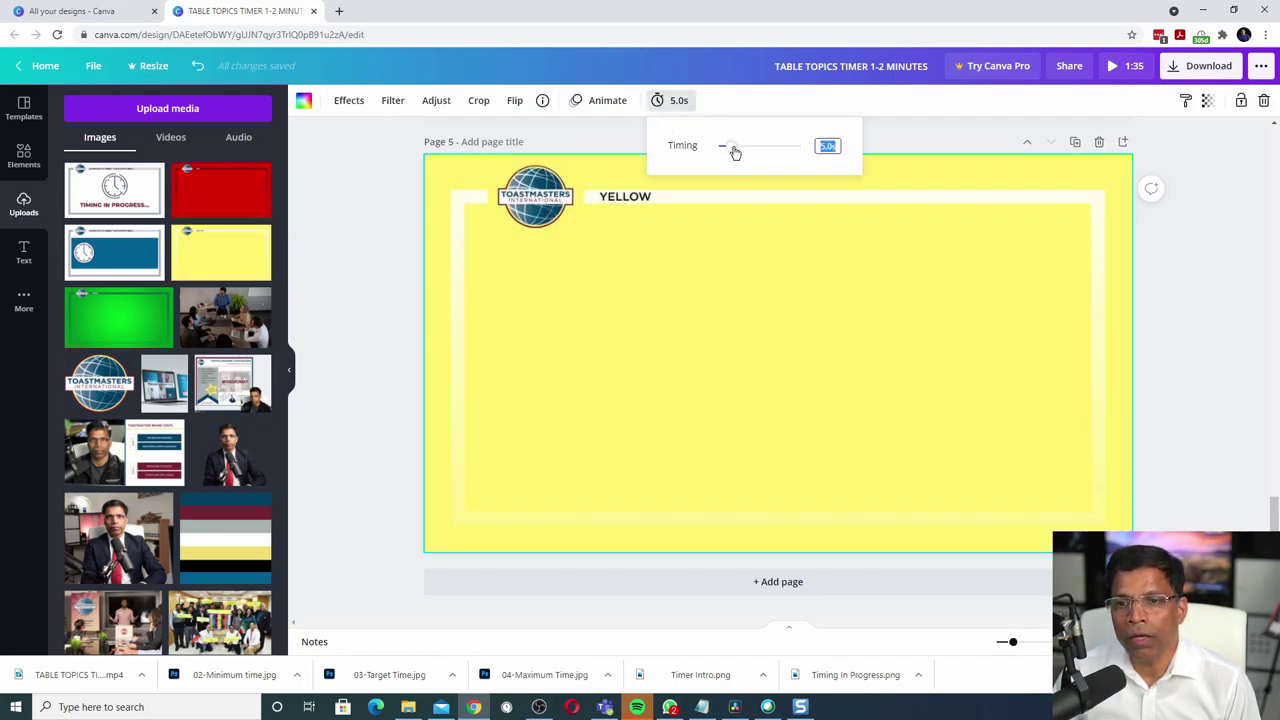
drag(733, 148, 803, 150)
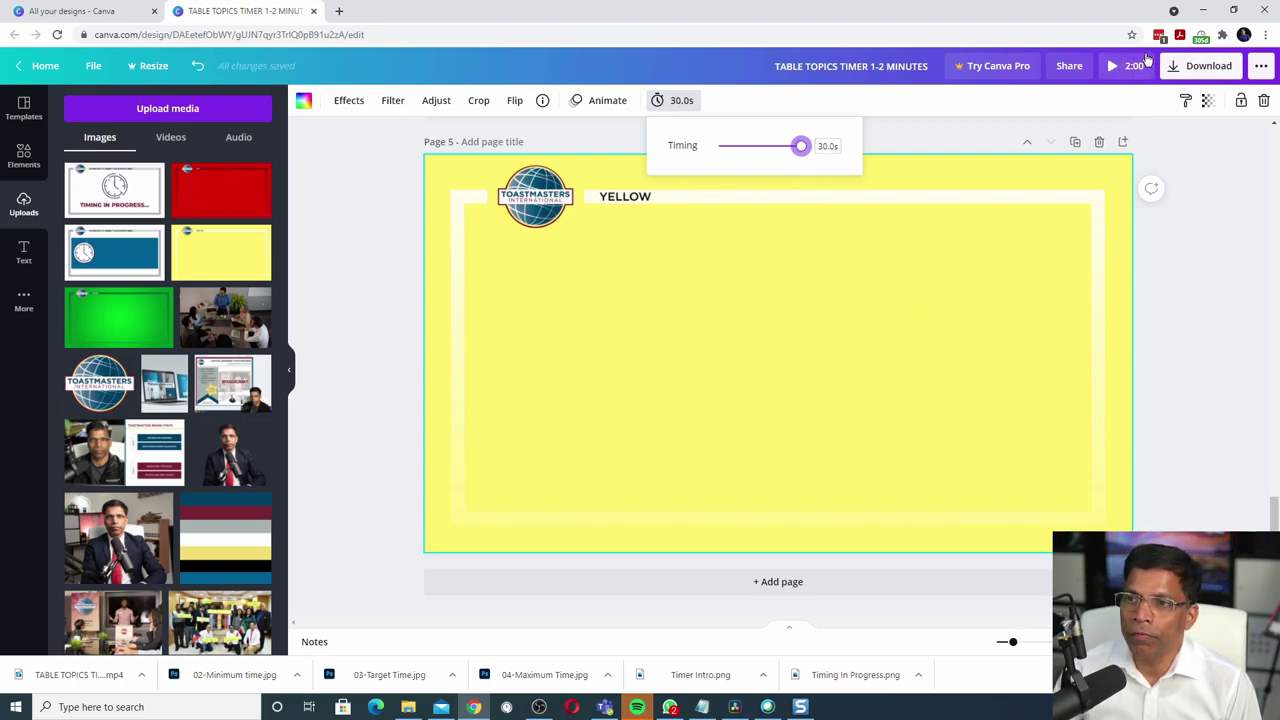
Add page 6 filled with the red image, time it at 30.0s, and duplicate it as page 7.
click(765, 589)
click(218, 200)
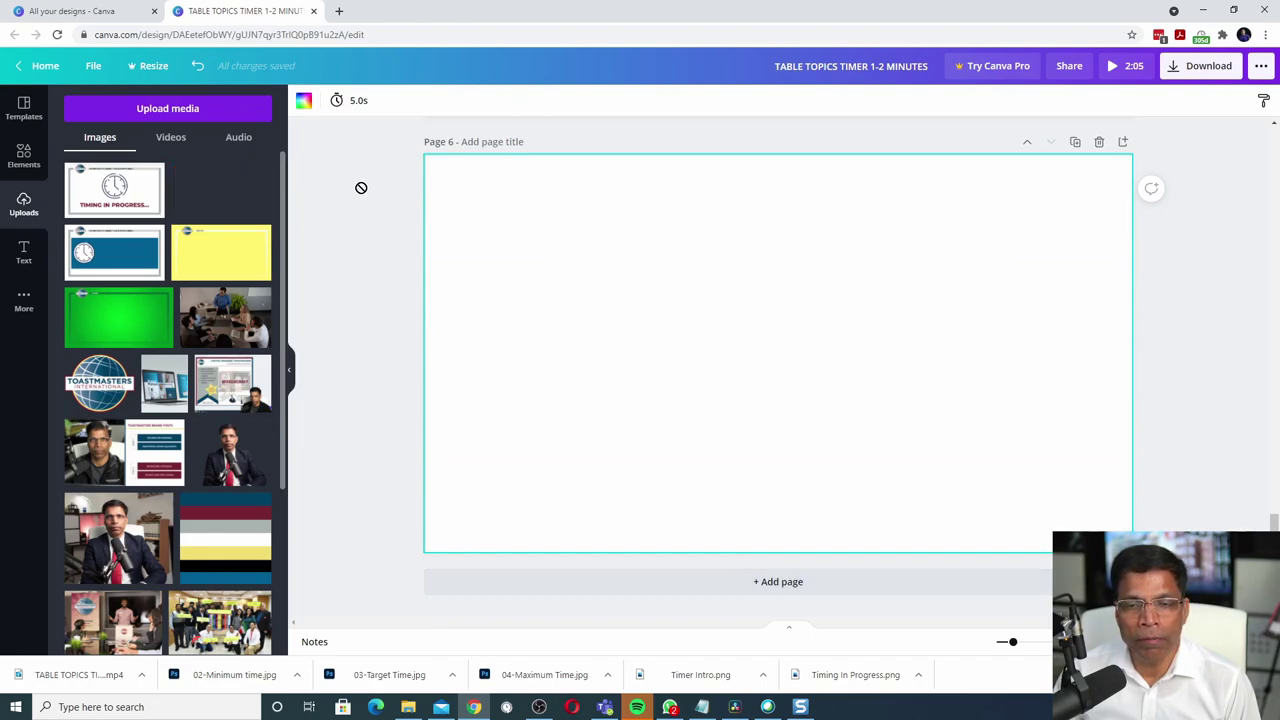
click(668, 100)
drag(722, 146, 811, 151)
click(824, 312)
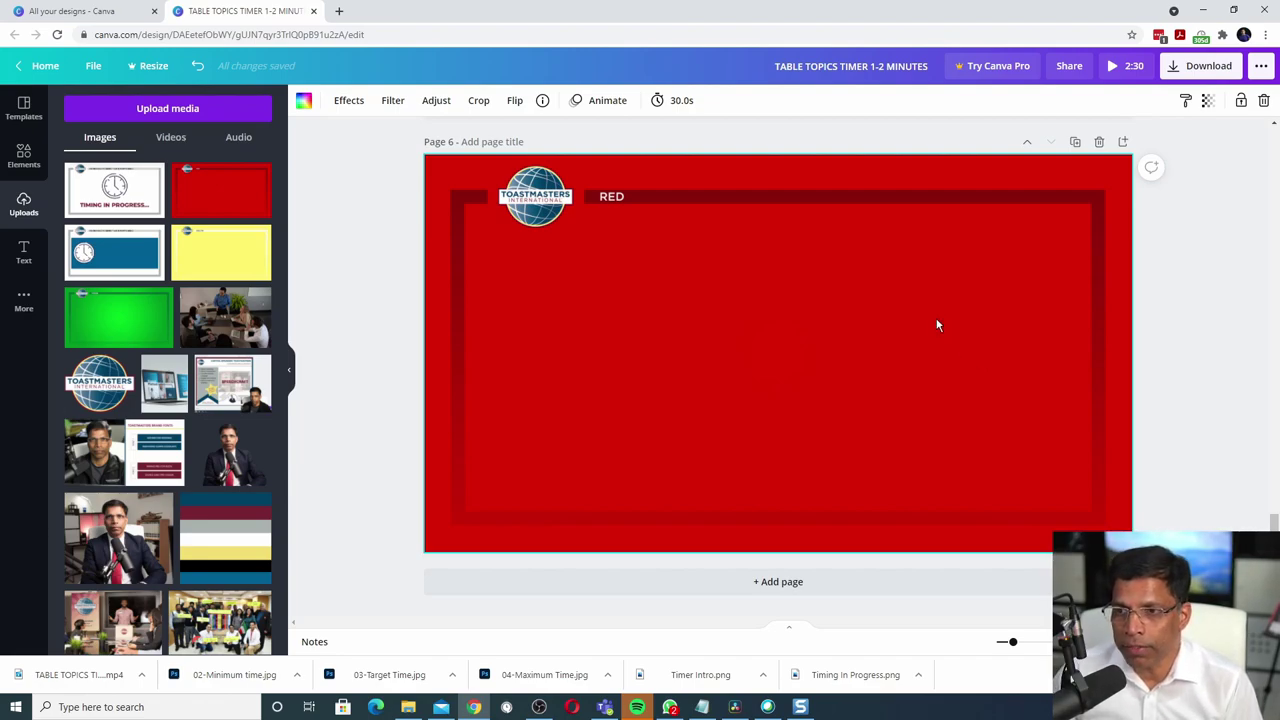
click(1075, 142)
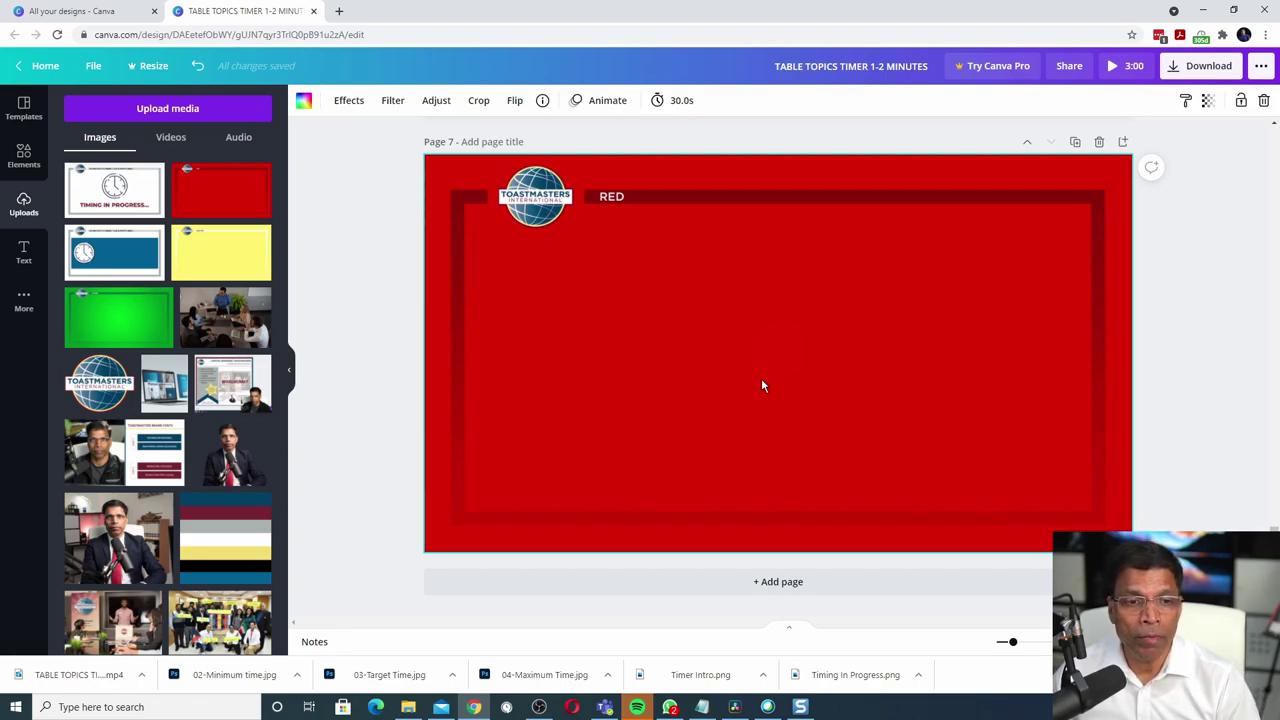
Add the heading 'EXCEEDED TIME!!' to red page 7, then duplicate that page as page 8.
click(23, 260)
click(112, 178)
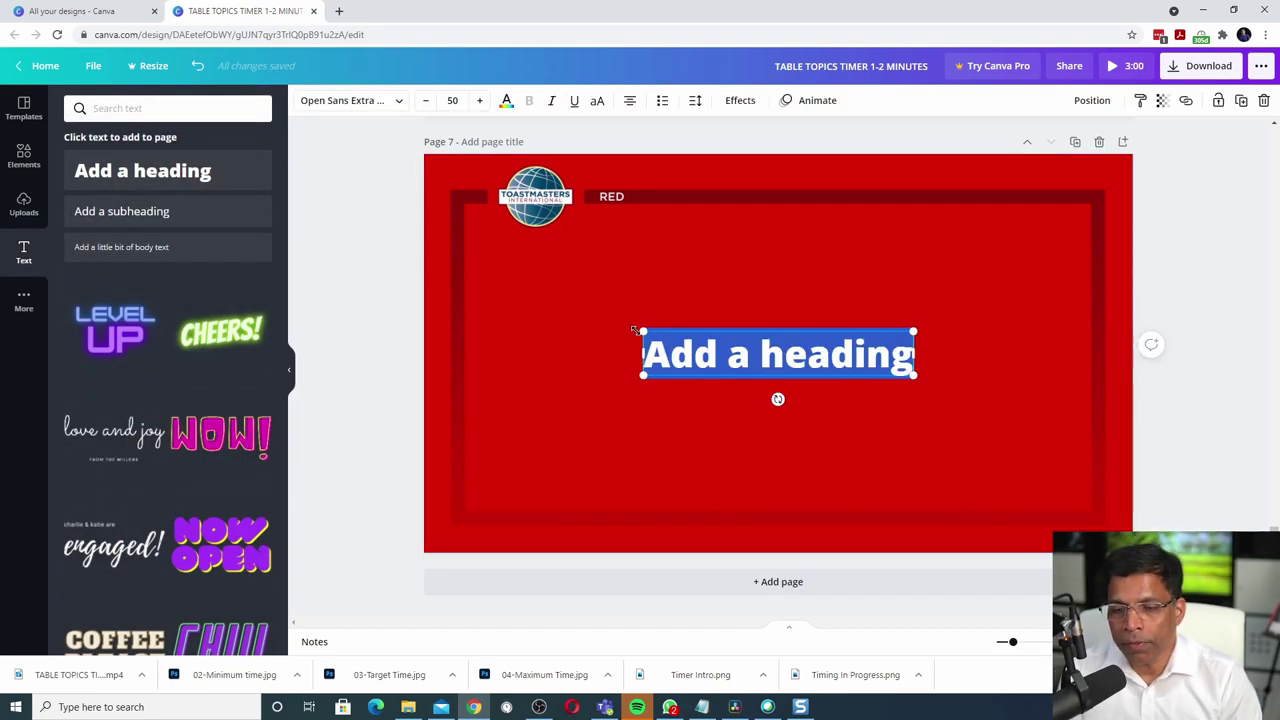
text(EXCEEDED TIME!!)
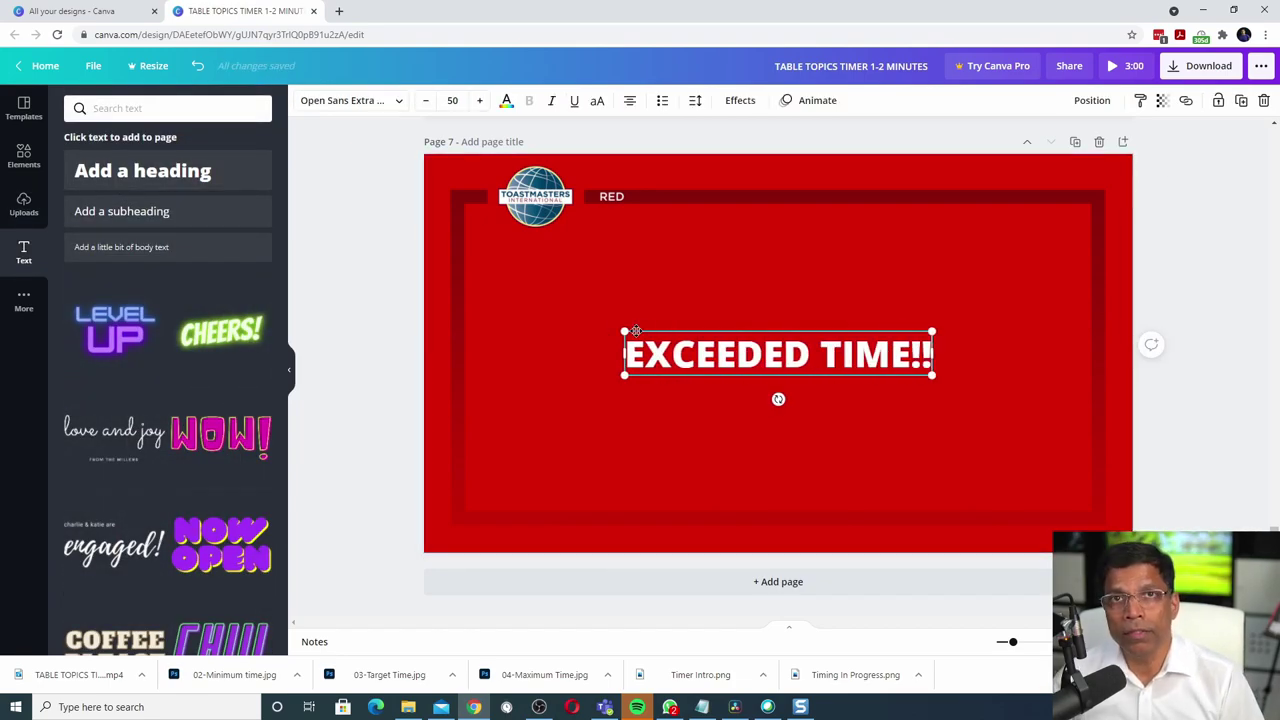
click(710, 296)
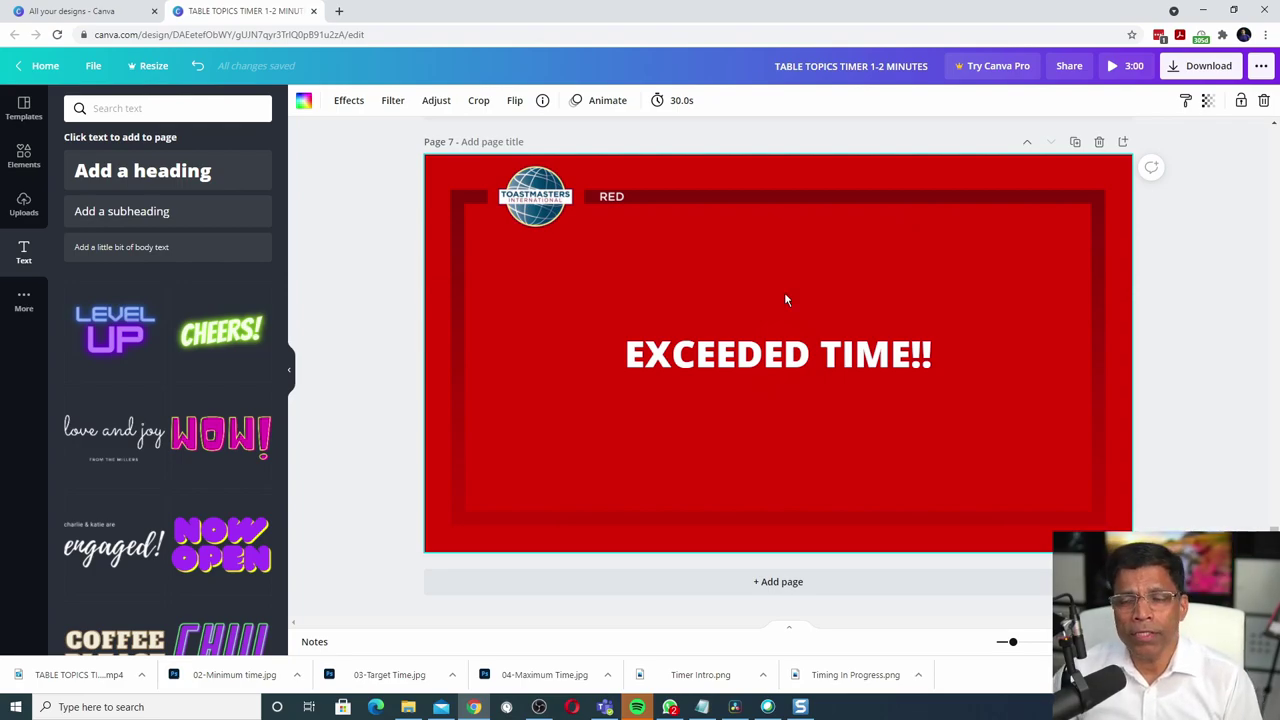
click(1076, 143)
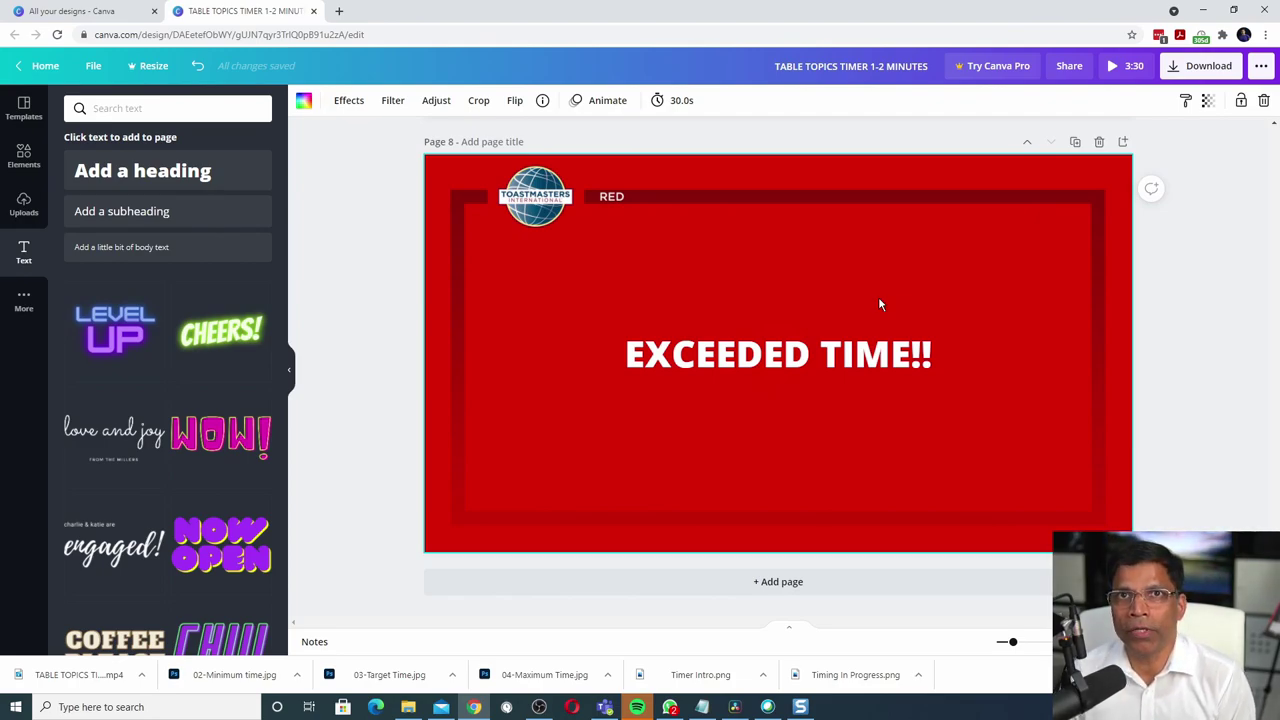
Download all 8 pages as an MP4 Video file.
click(1200, 68)
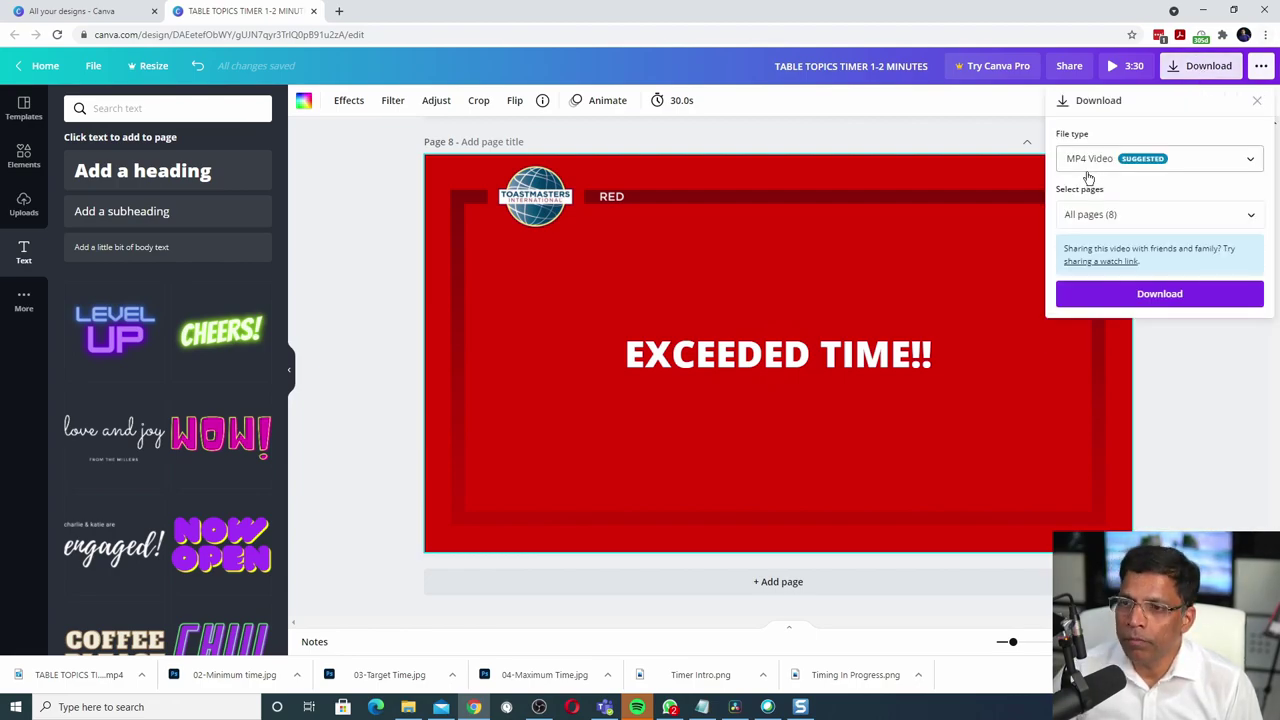
click(1159, 294)
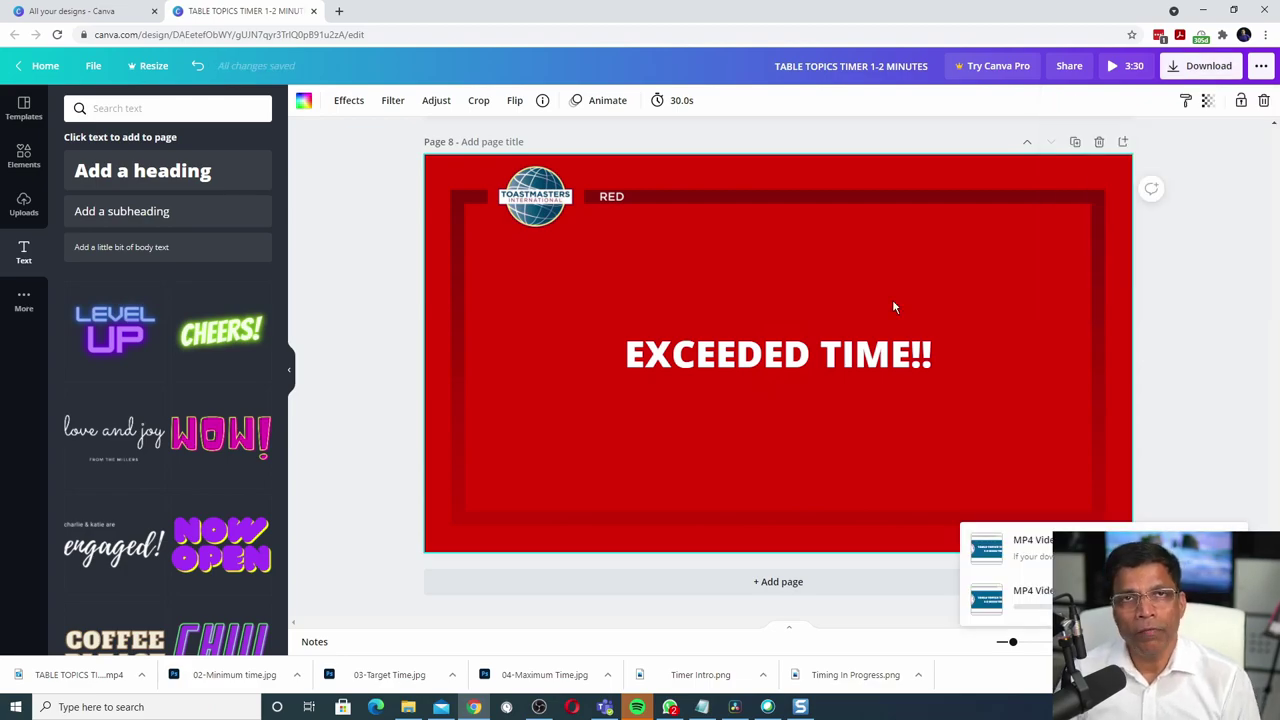